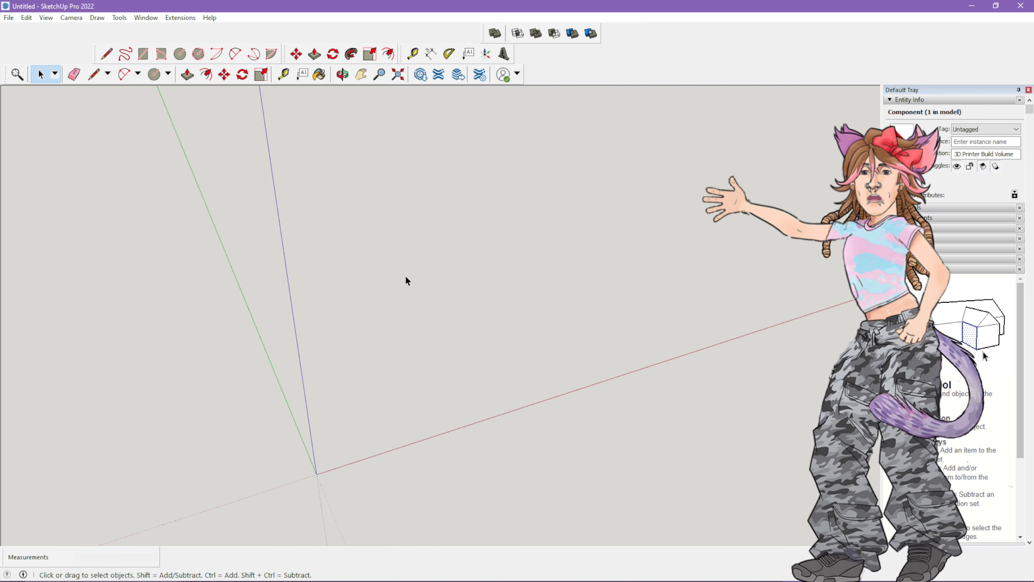
pyautogui.moveTo(609, 385); pyautogui.dragTo(480, 474, button='middle')
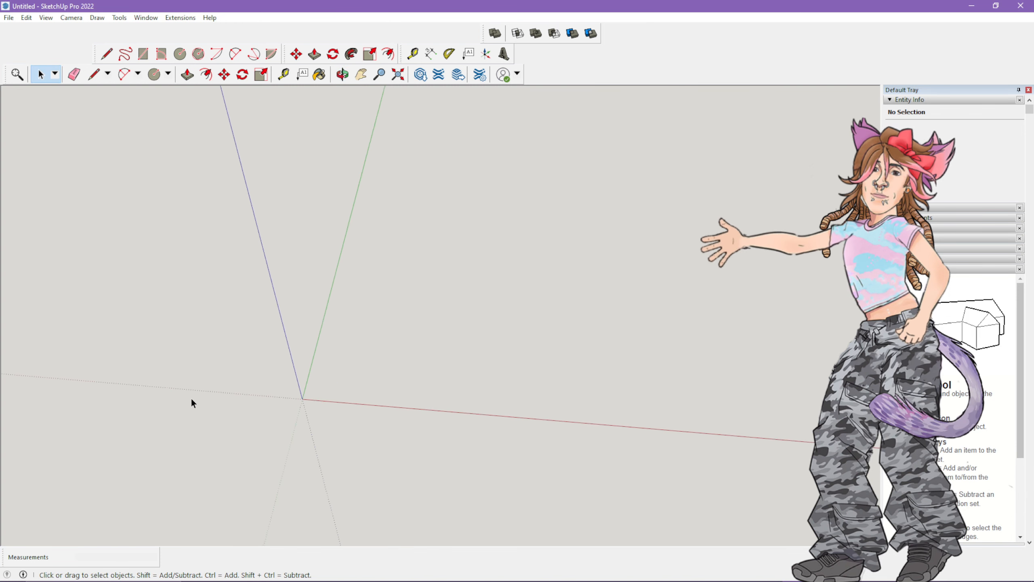
pyautogui.scroll(-2, 190, 397)
pyautogui.scroll(-2, 473, 113)
pyautogui.scroll(2, 353, 249)
pyautogui.scroll(3, 364, 162)
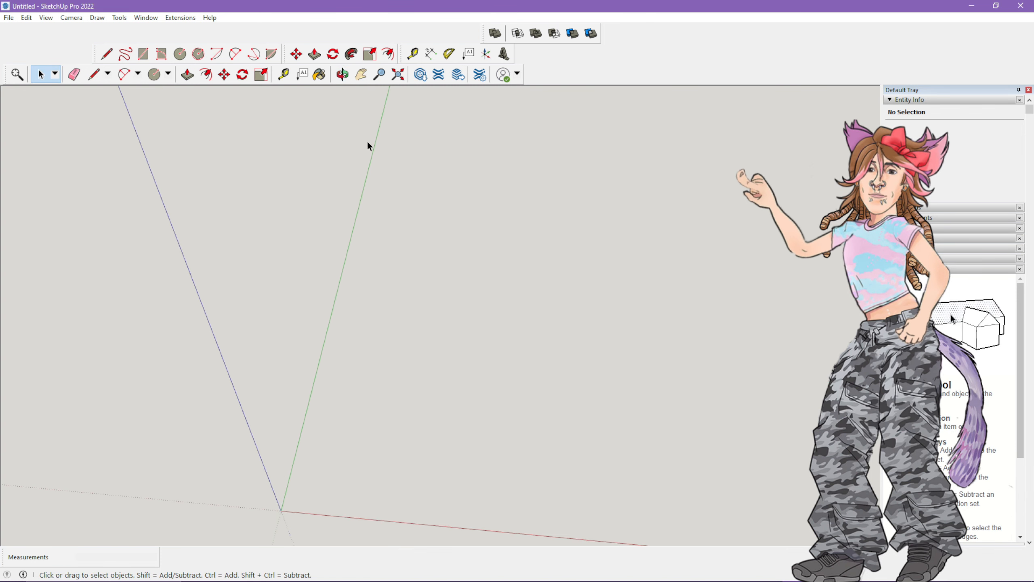
pyautogui.scroll(-1, 319, 260)
pyautogui.scroll(3, 311, 489)
# Switch to the unsaved text note
pyautogui.click(750, 571)
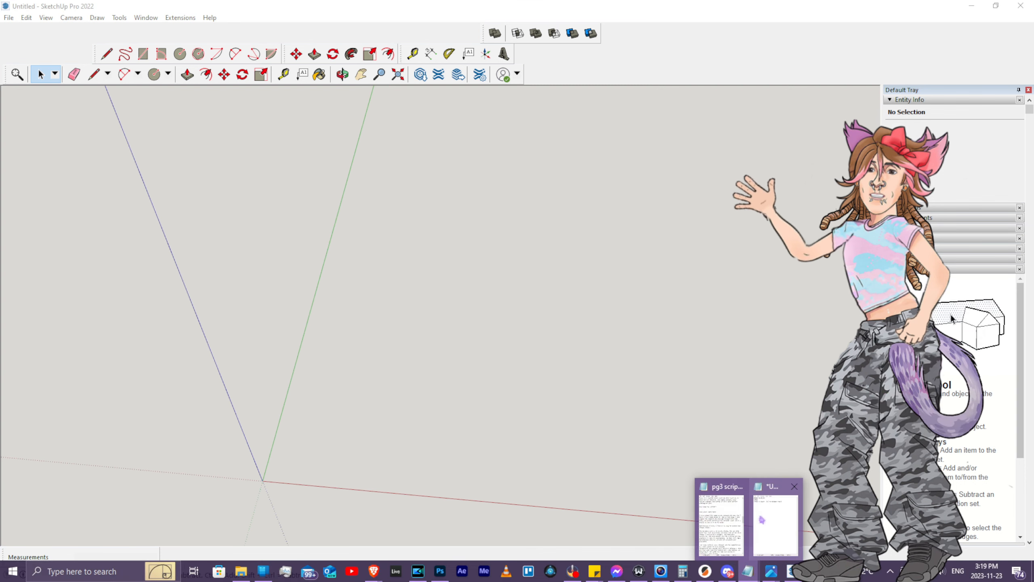
pyautogui.click(762, 521)
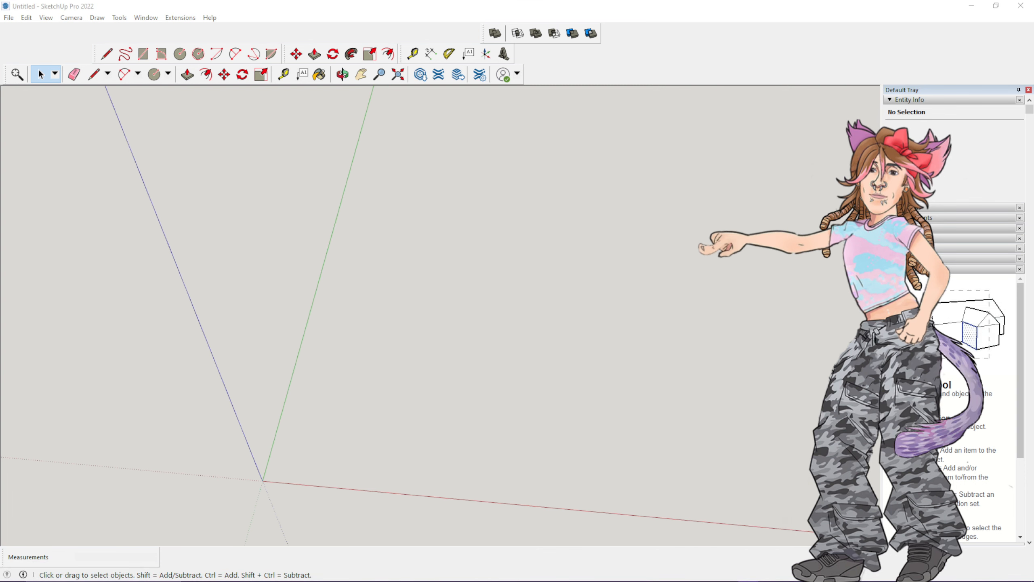
pyautogui.moveTo(0, 162); pyautogui.dragTo(0, 162)
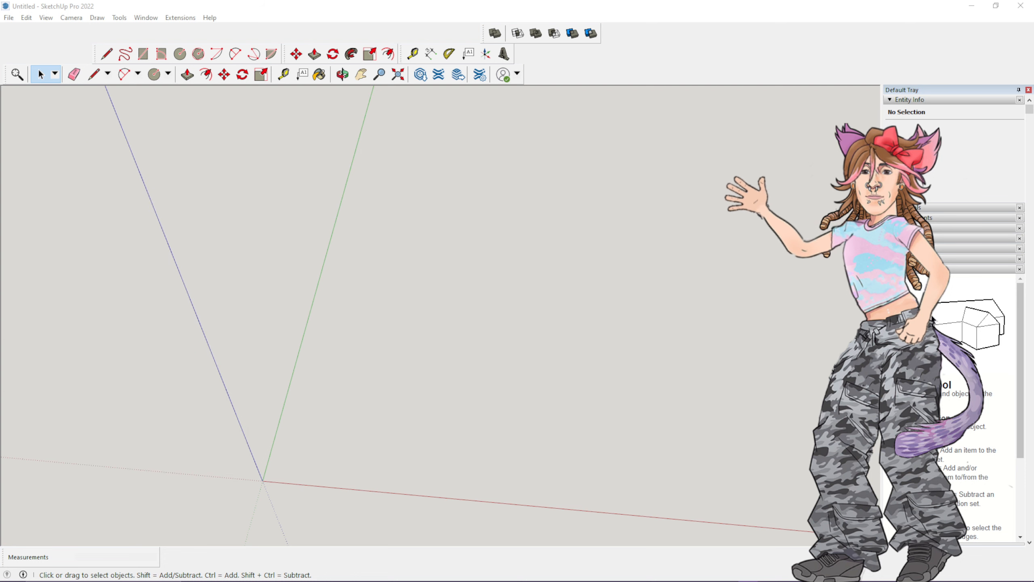
pyautogui.scroll(-1, 280, 387)
pyautogui.scroll(1, 289, 416)
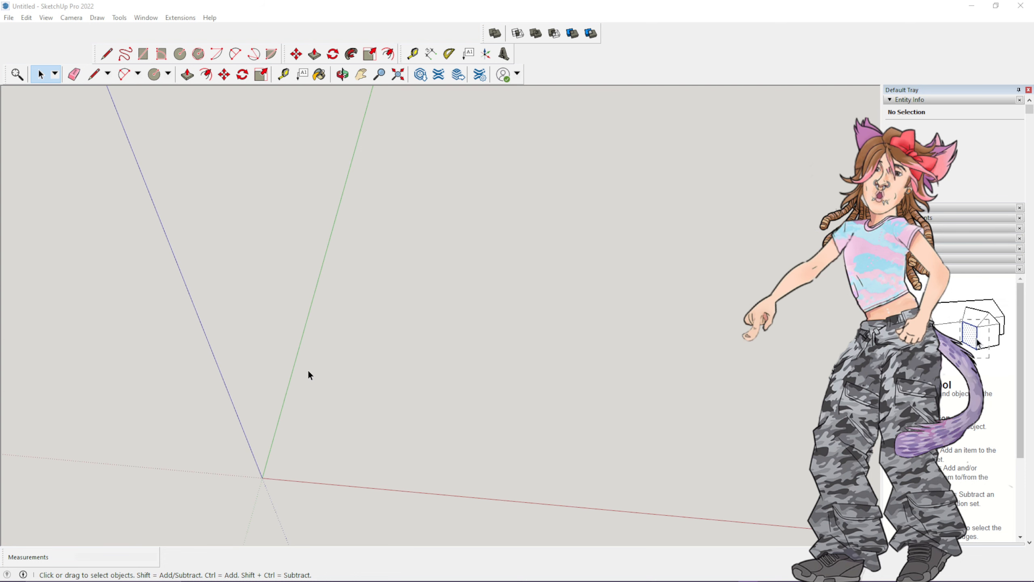
# Place a guide point on the green axis about 480 mm from the origin with the Tape Measure tool
pyautogui.click(283, 75)
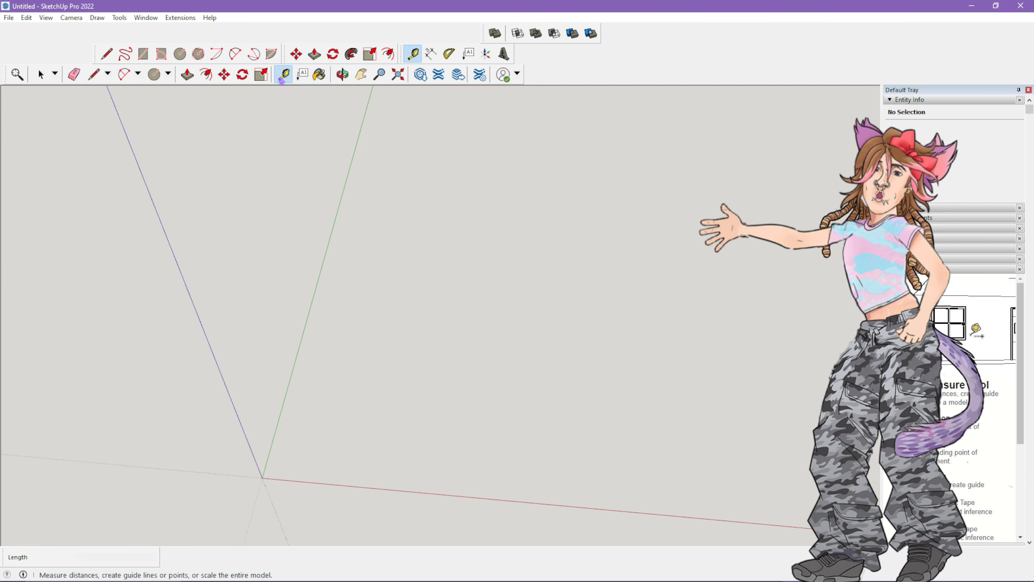
pyautogui.click(269, 468)
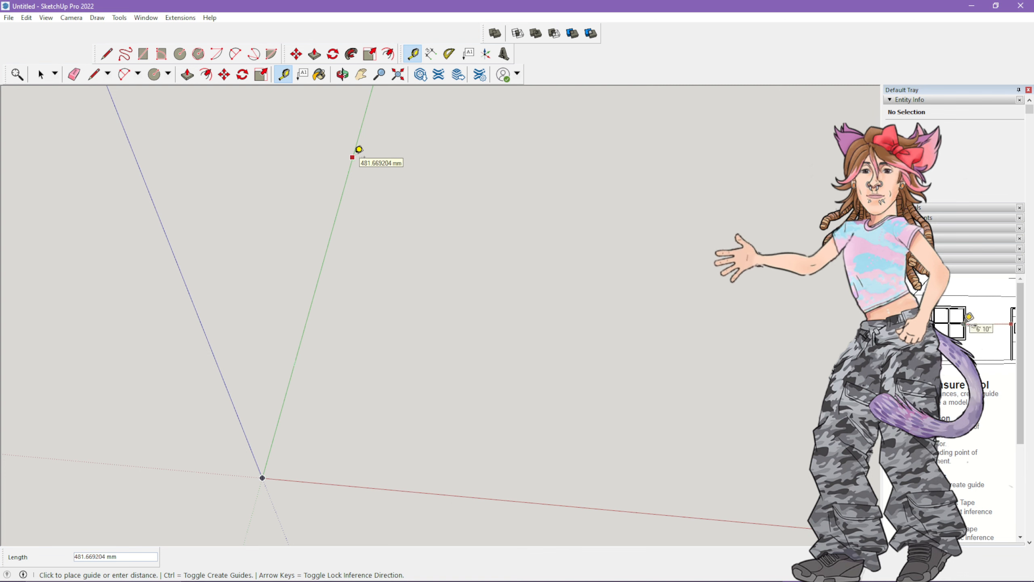
pyautogui.scroll(3, 358, 151)
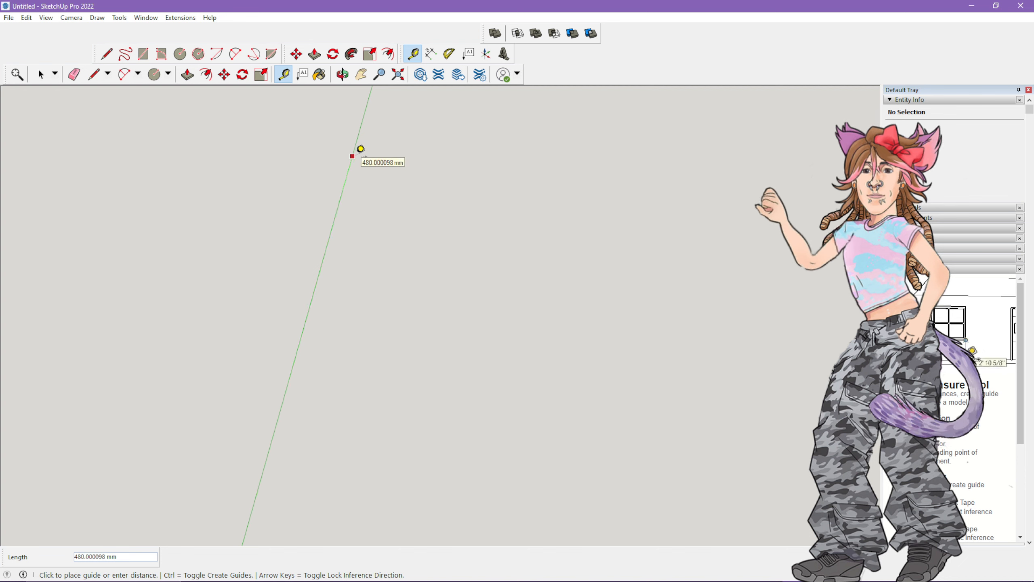
pyautogui.press('Escape')
pyautogui.scroll(-4, 263, 217)
pyautogui.scroll(-1, 291, 181)
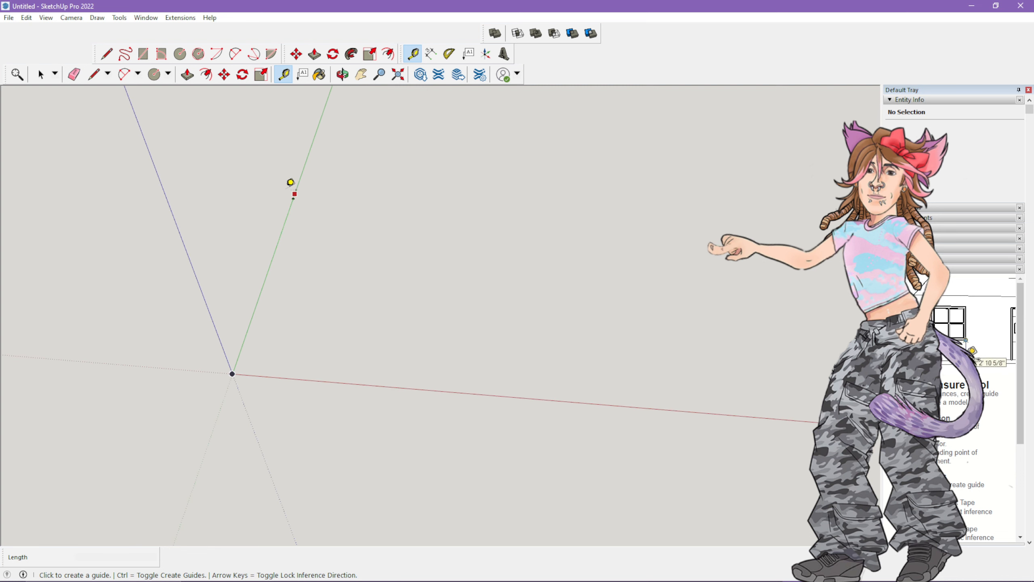
# Place a guide point on the red axis about 389 mm from the origin
pyautogui.click(233, 372)
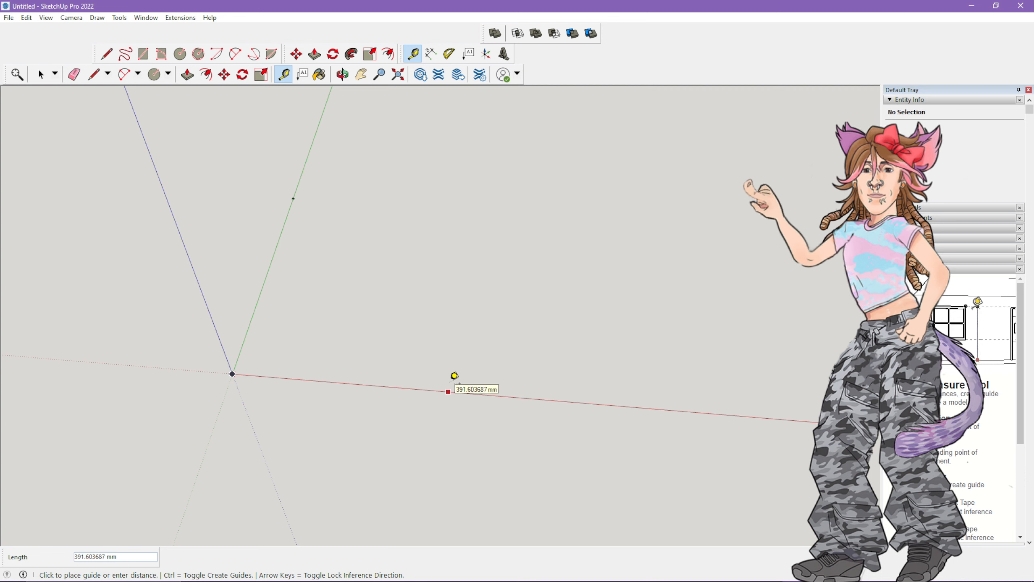
pyautogui.scroll(5, 453, 375)
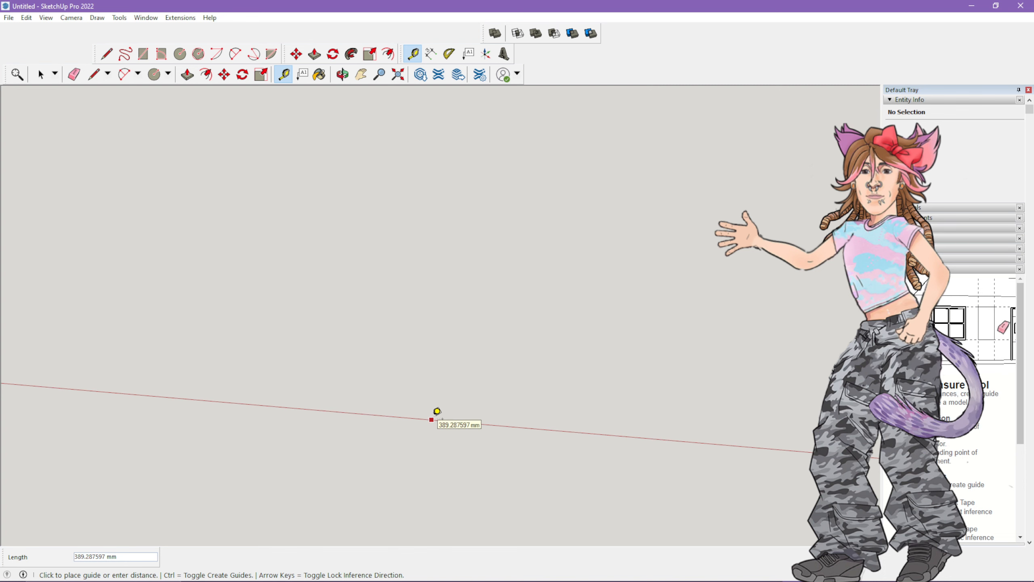
pyautogui.click(431, 420)
pyautogui.scroll(-8, 595, 472)
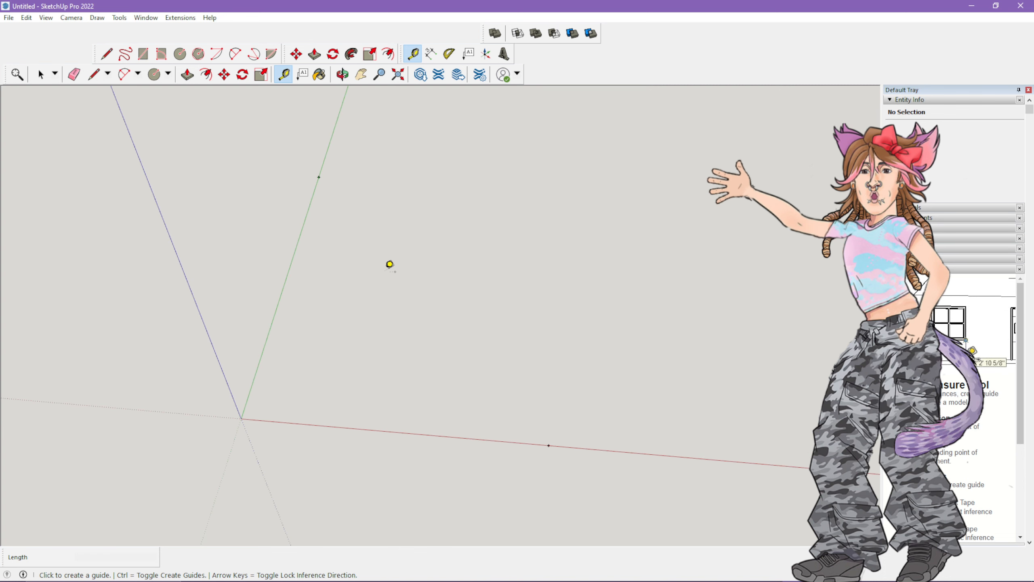
# Place a second guide point on the green axis about 240 mm from the origin
pyautogui.click(241, 418)
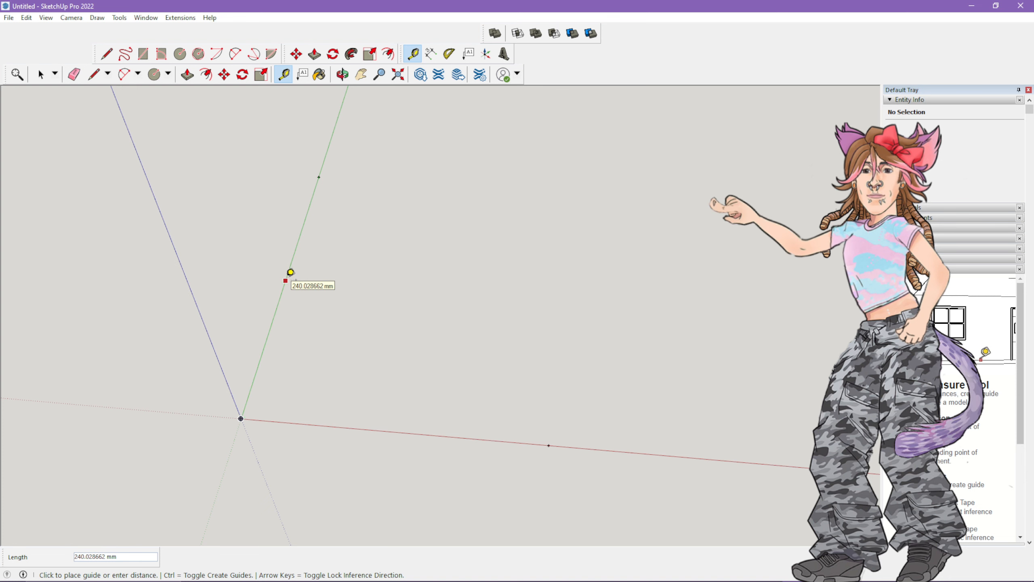
pyautogui.click(291, 272)
pyautogui.scroll(-4, 312, 279)
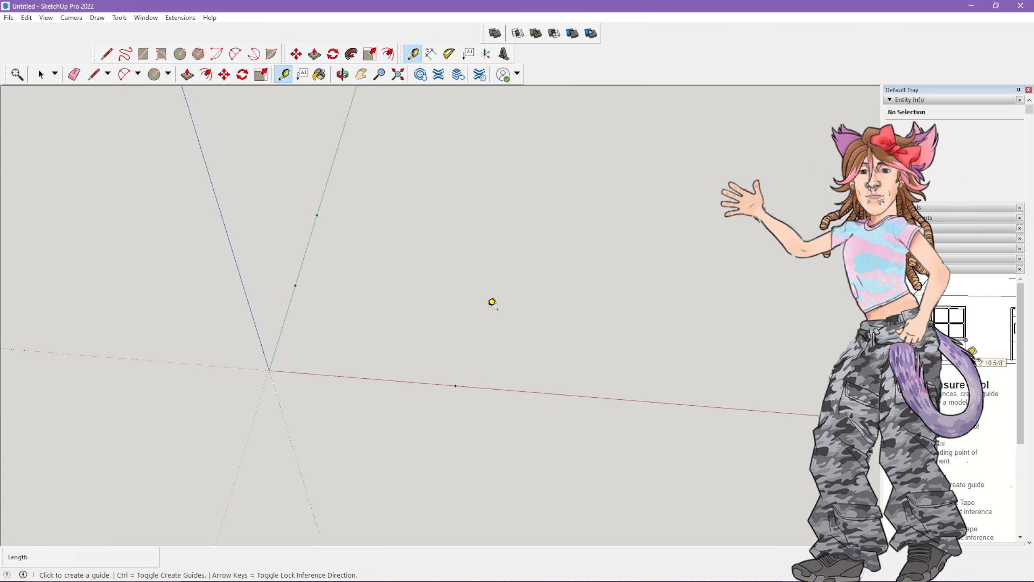
# Create a guide about 520 mm long, parallel to the red axis, from the 240 mm guide point on the green axis
pyautogui.click(300, 288)
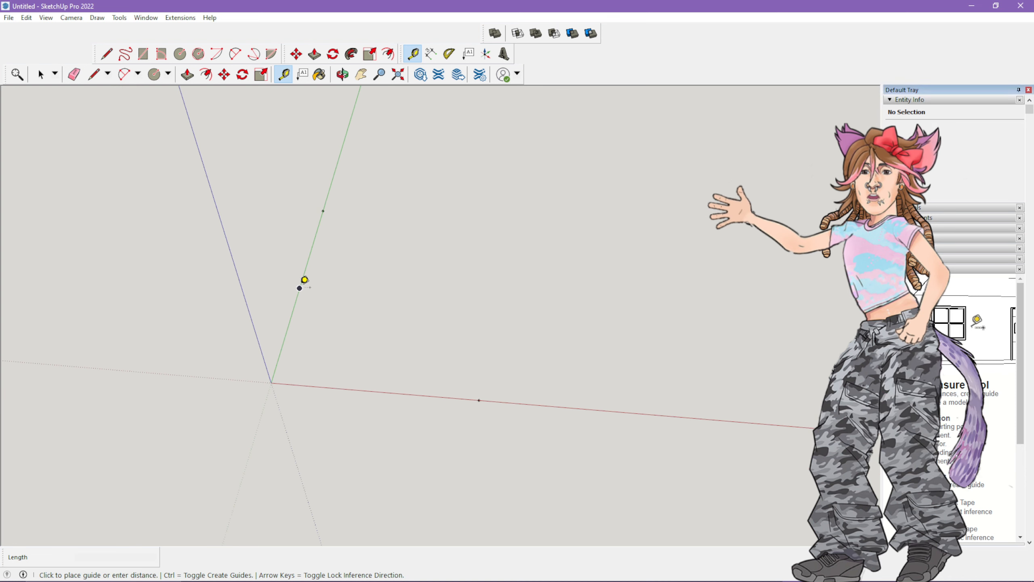
pyautogui.scroll(-2, 303, 281)
pyautogui.scroll(-1, 300, 287)
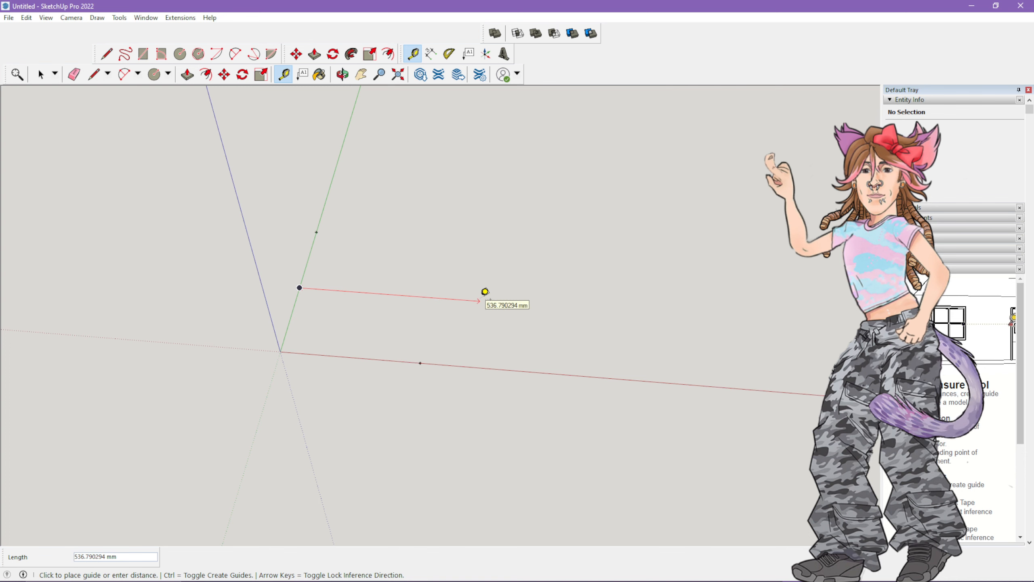
pyautogui.scroll(3, 482, 293)
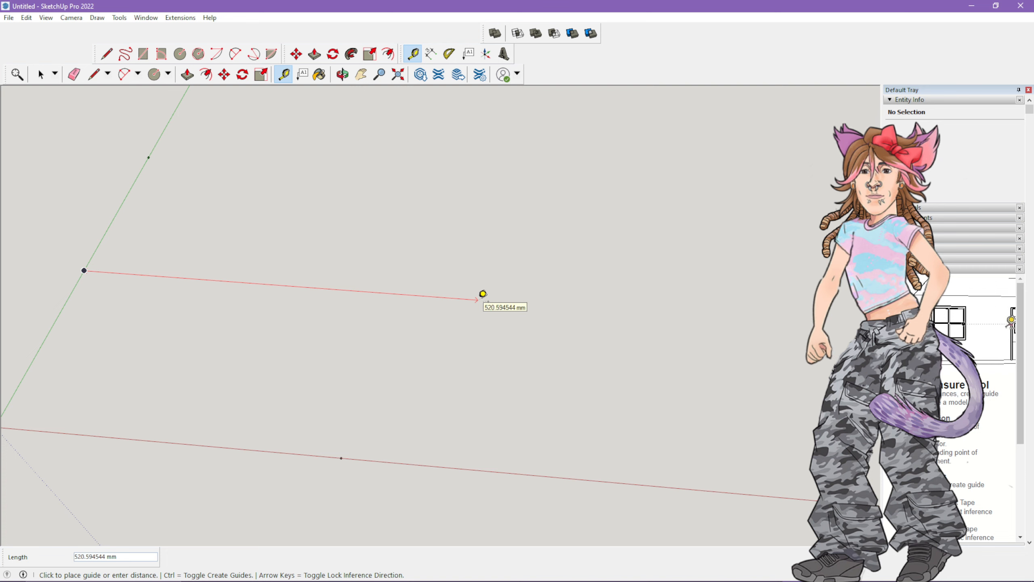
pyautogui.scroll(2, 482, 294)
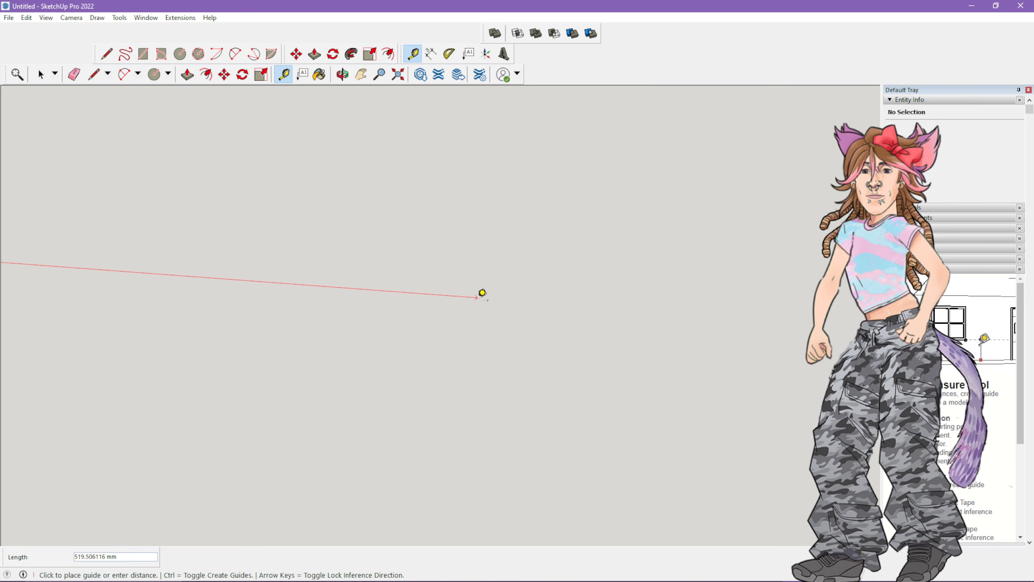
pyautogui.click(483, 295)
pyautogui.scroll(-2, 502, 290)
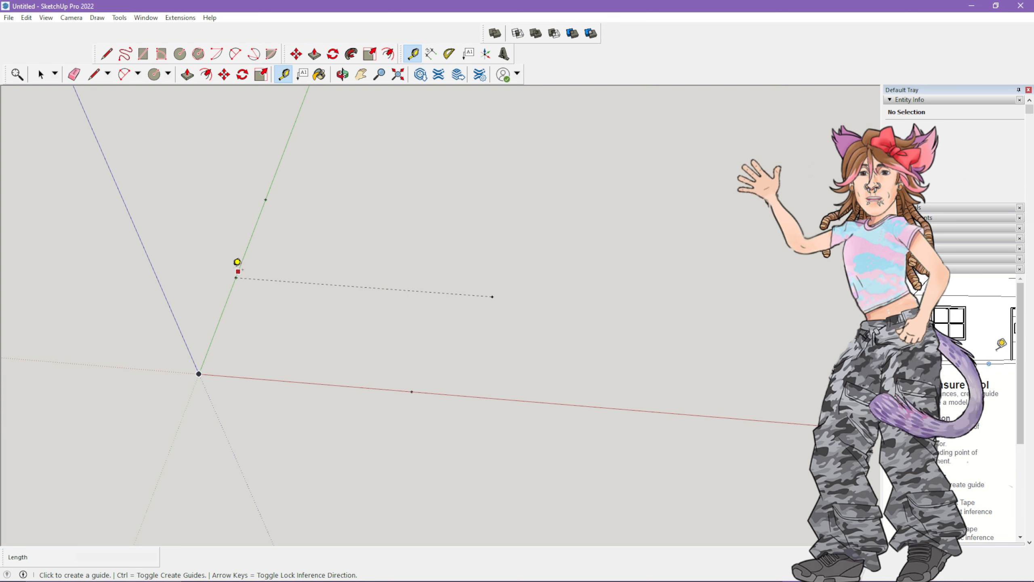
# Add a guide about 470 mm long from the same green-axis point, along the existing guide parallel to the red axis
pyautogui.click(238, 272)
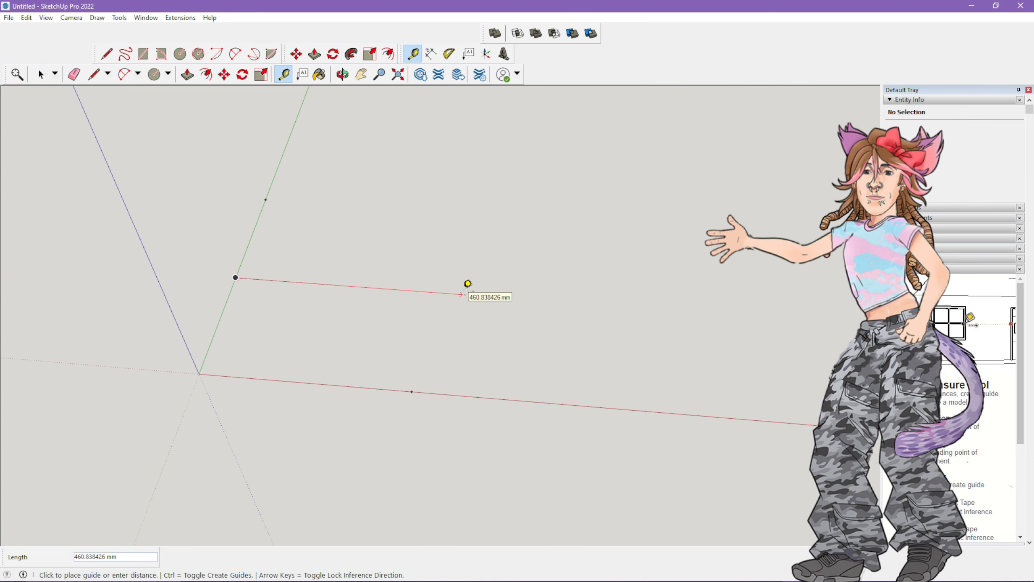
pyautogui.scroll(5, 468, 285)
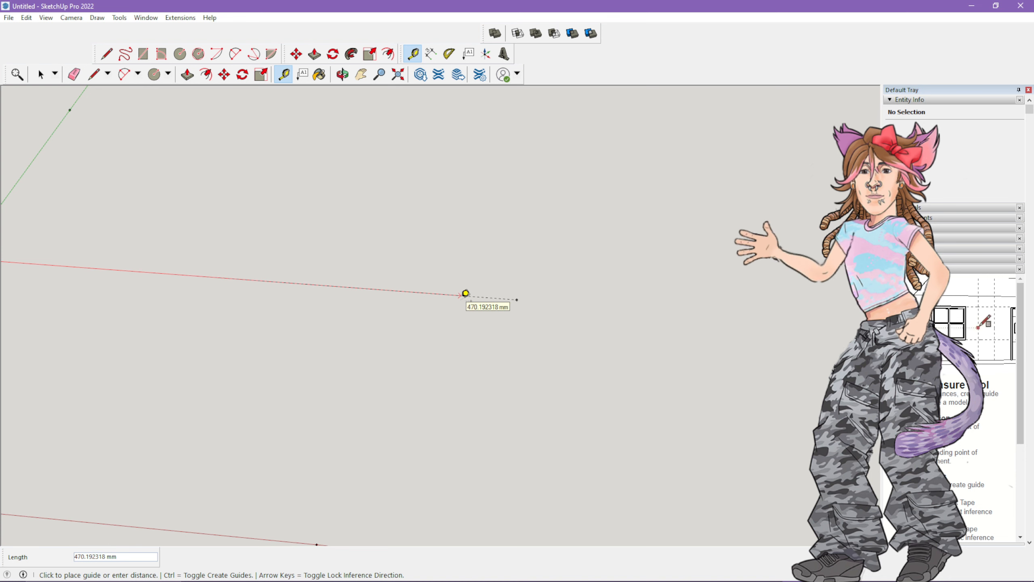
pyautogui.click(466, 293)
pyautogui.scroll(-3, 651, 434)
pyautogui.scroll(-2, 578, 391)
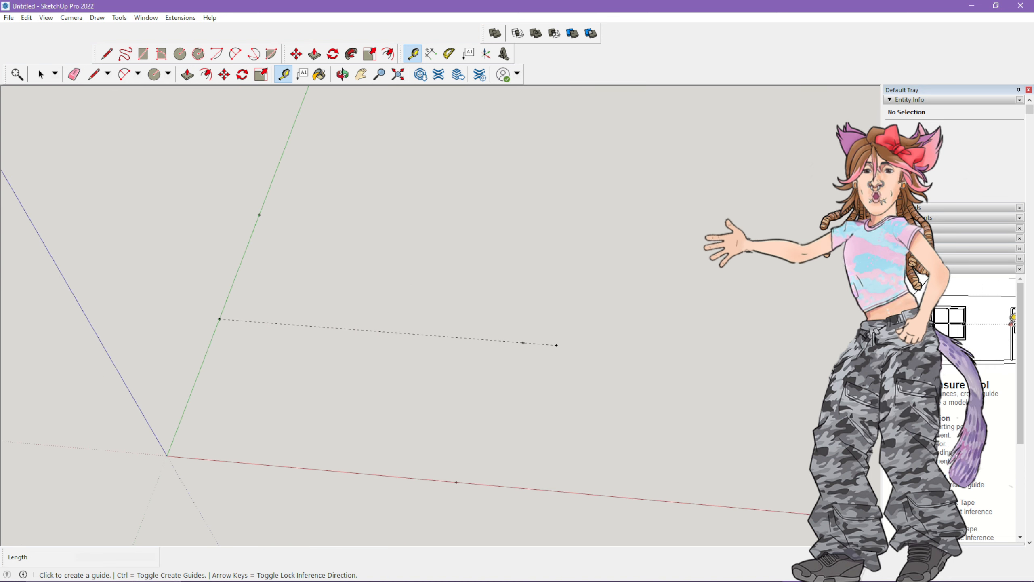
# Draw a closed rectangle with the Line tool from the origin through the outer axis guide points, about 389 by 480 mm
pyautogui.click(95, 73)
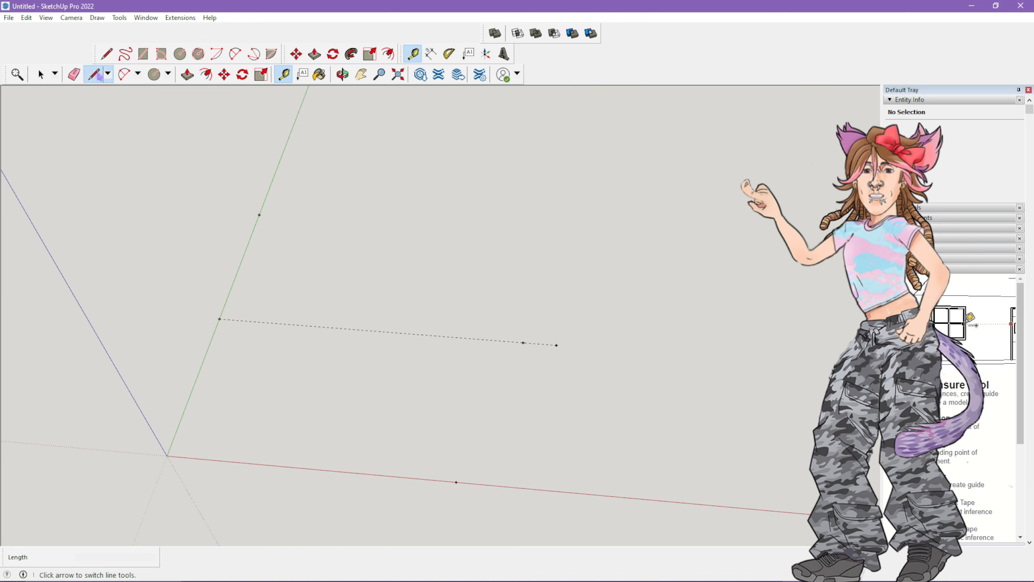
pyautogui.click(259, 214)
pyautogui.click(167, 455)
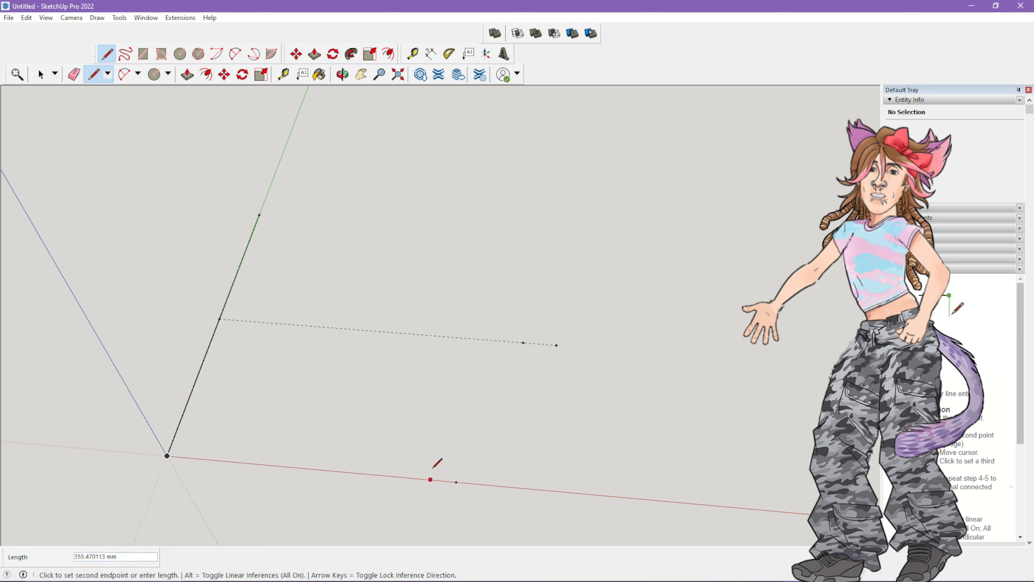
pyautogui.click(456, 482)
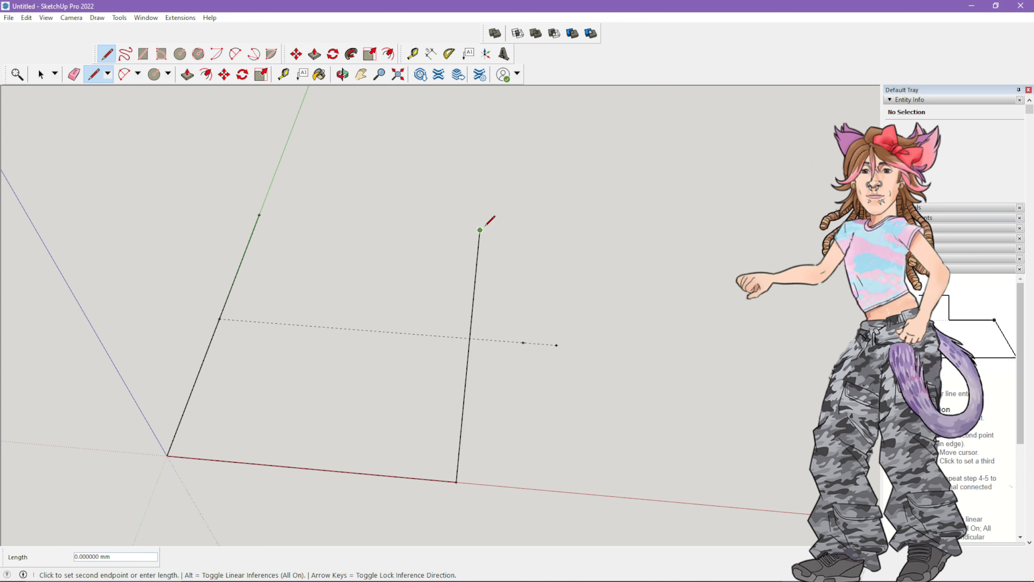
pyautogui.click(259, 215)
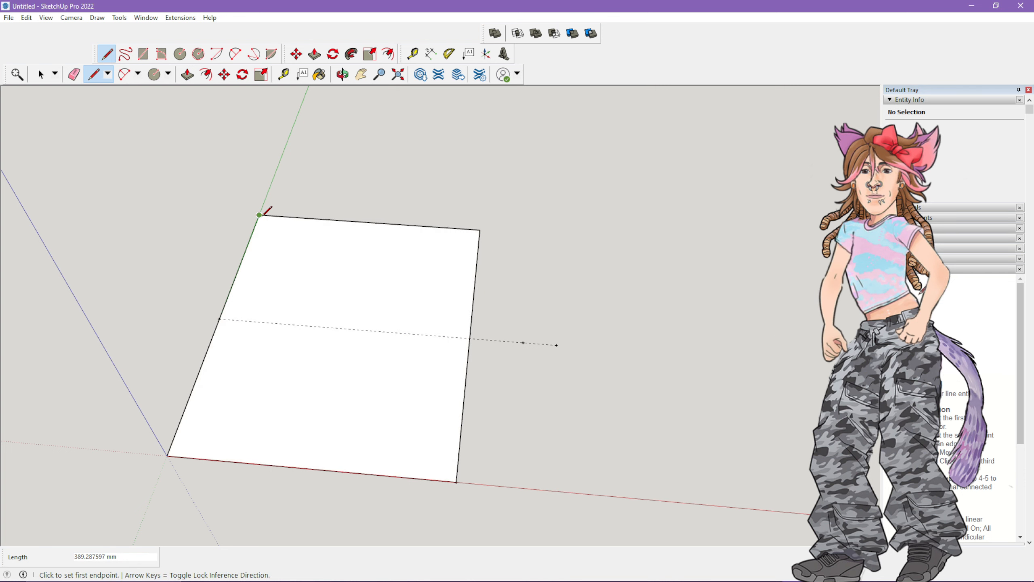
# Draw two lines joining the rectangle's corners opposite the green axis to the end of the 520 mm guide, forming a triangular tip
pyautogui.click(479, 230)
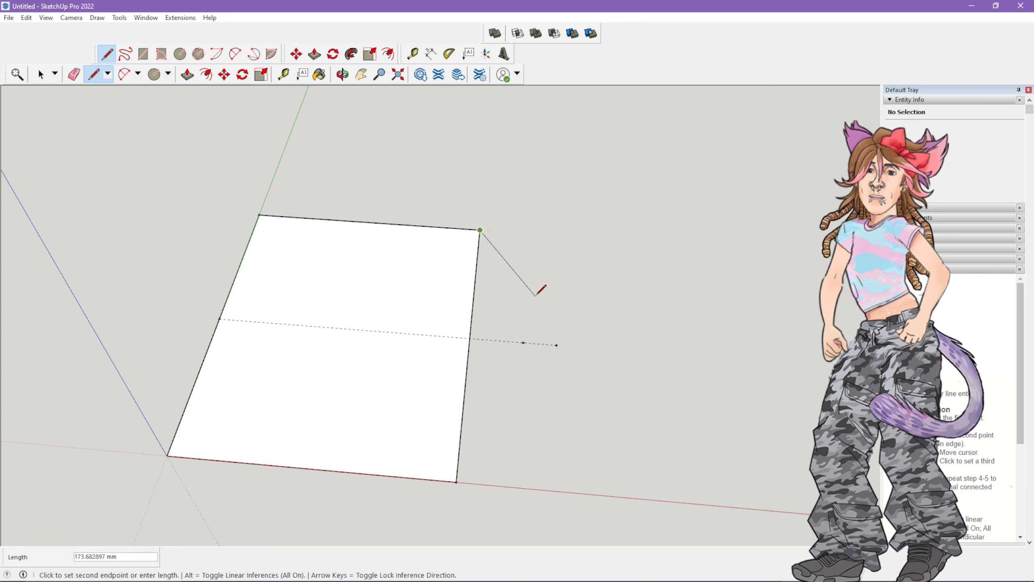
pyautogui.click(557, 345)
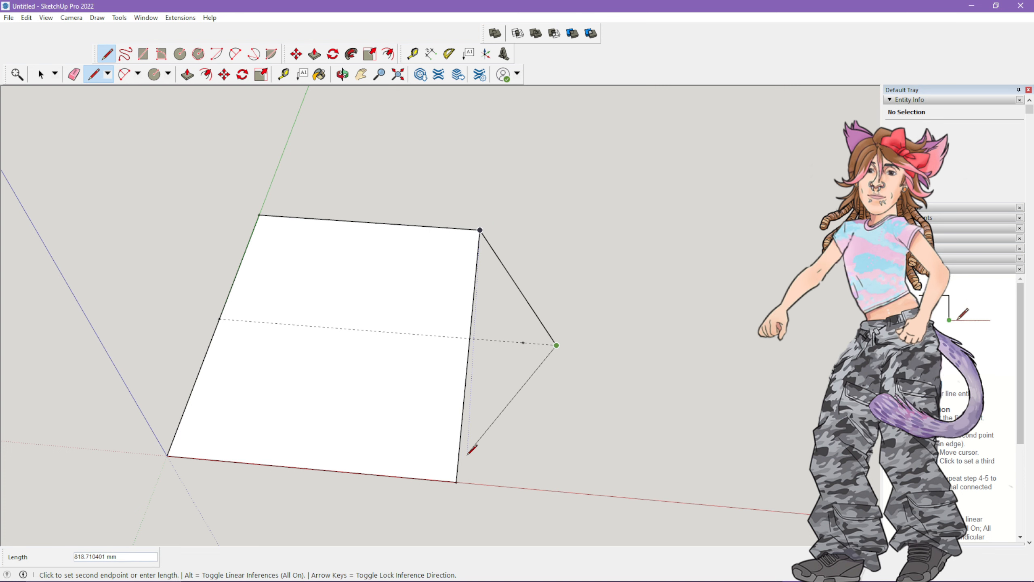
pyautogui.click(457, 482)
pyautogui.scroll(-1, 485, 317)
pyautogui.scroll(-1, 484, 318)
pyautogui.scroll(2, 244, 330)
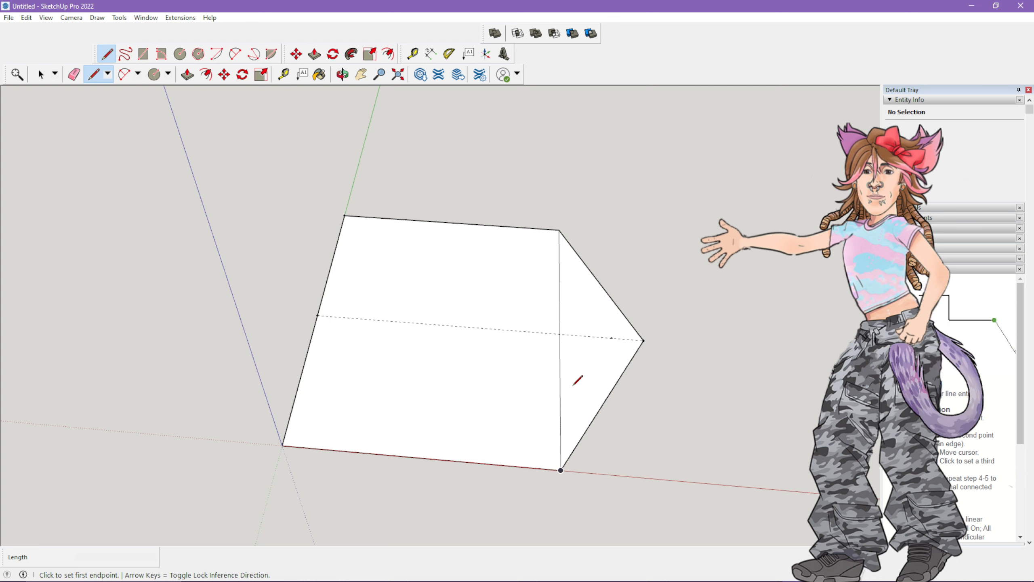
pyautogui.scroll(-2, 380, 257)
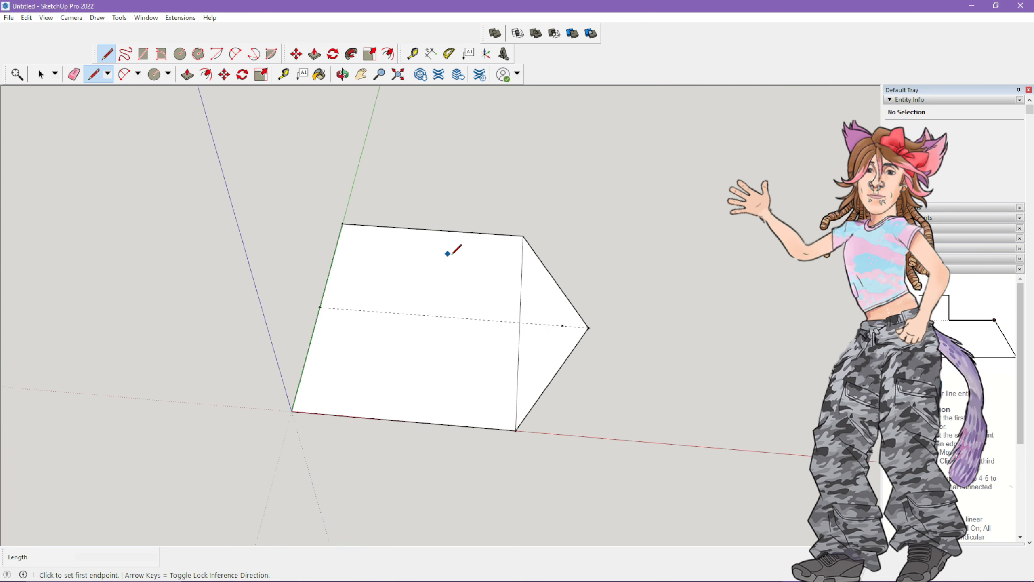
pyautogui.scroll(2, 437, 250)
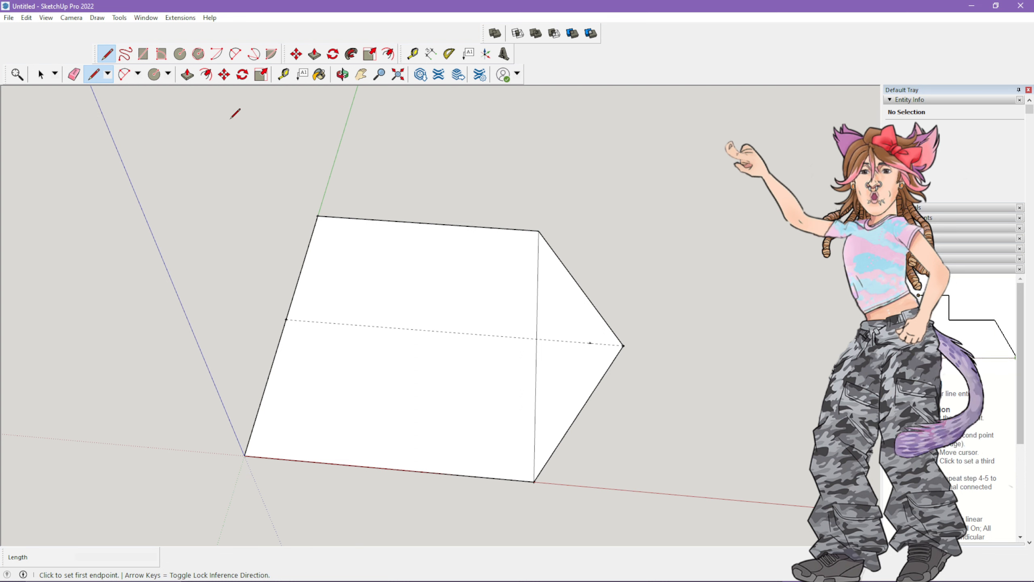
# Place a parallel guide from the rectangle's far edge onto its opposite edge along the red axis, at about 479 mm
pyautogui.click(284, 74)
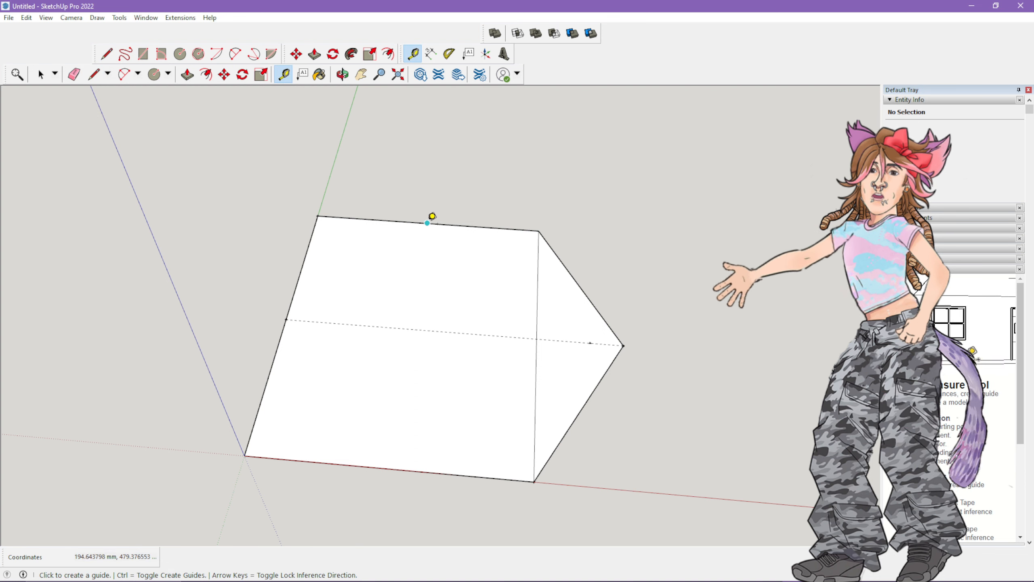
pyautogui.click(427, 222)
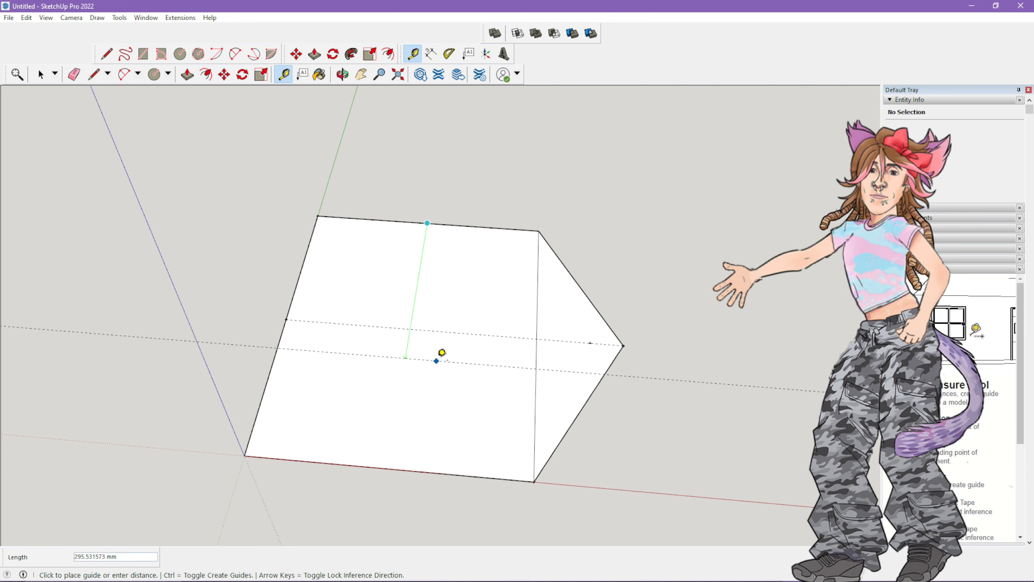
pyautogui.click(387, 468)
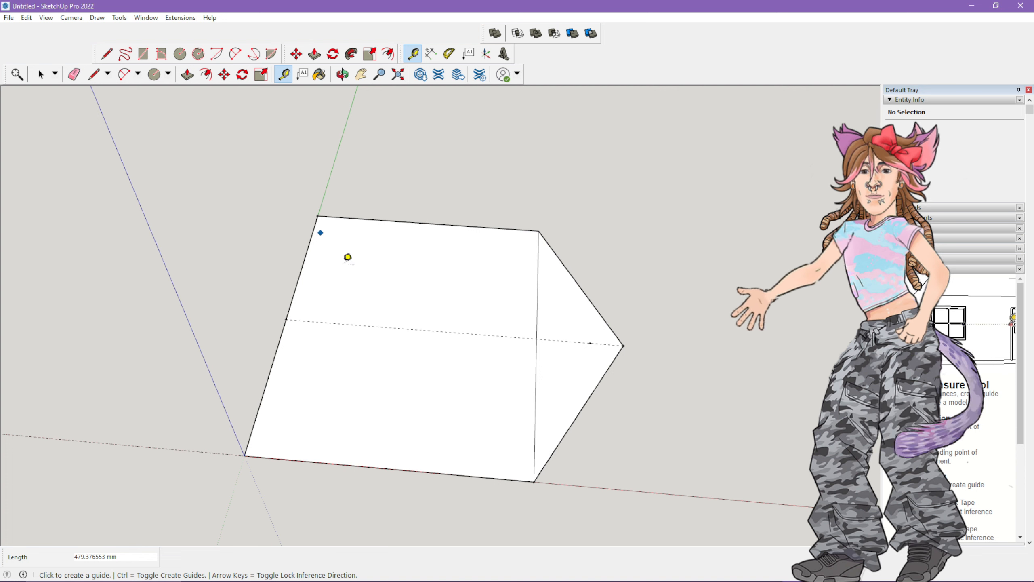
# Add guides from the green-axis edge's midpoint about 195 mm along the centre guide and from there about 240 mm to the red-axis edge's midpoint
pyautogui.click(286, 319)
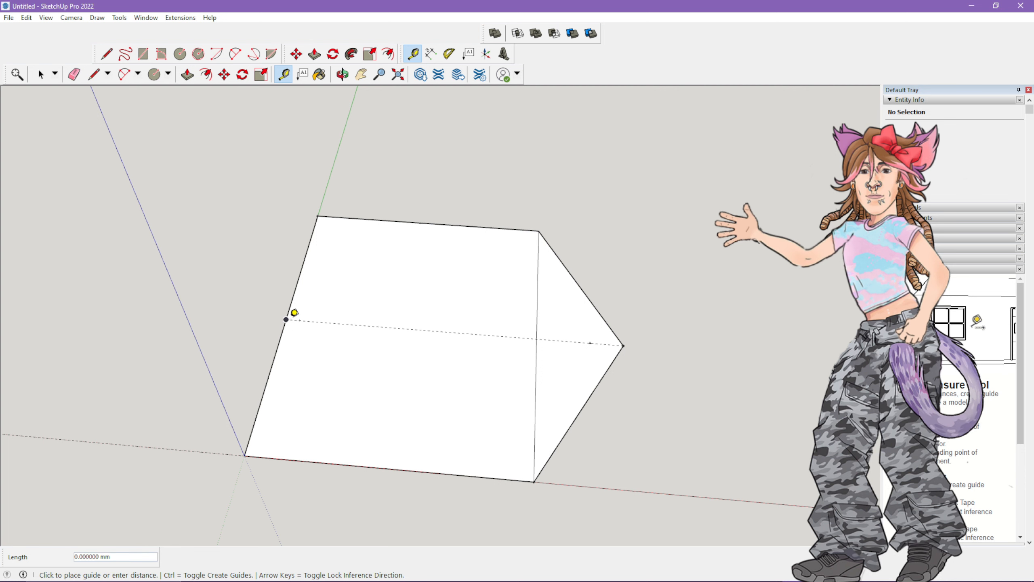
pyautogui.click(410, 319)
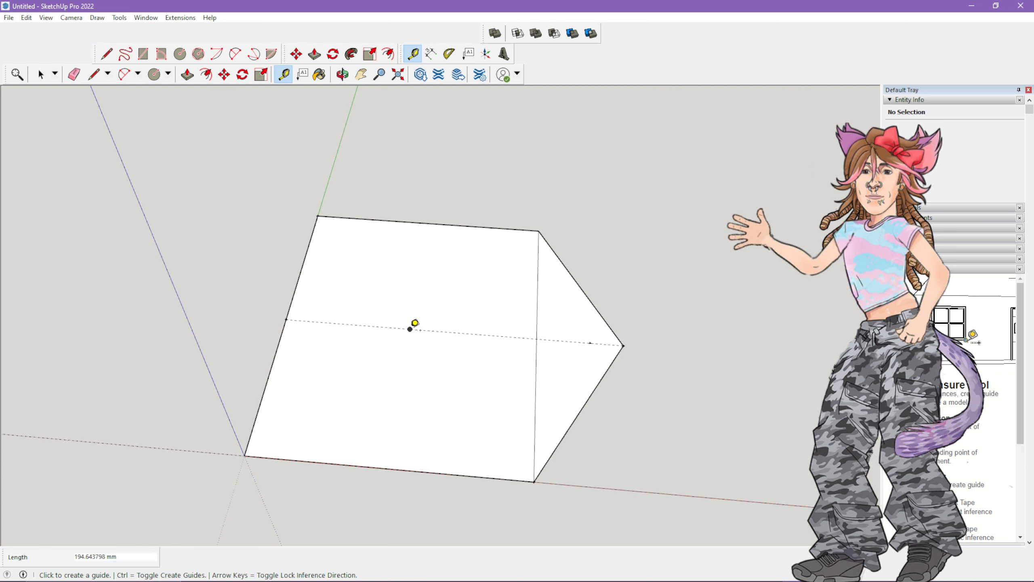
pyautogui.click(410, 328)
pyautogui.click(397, 454)
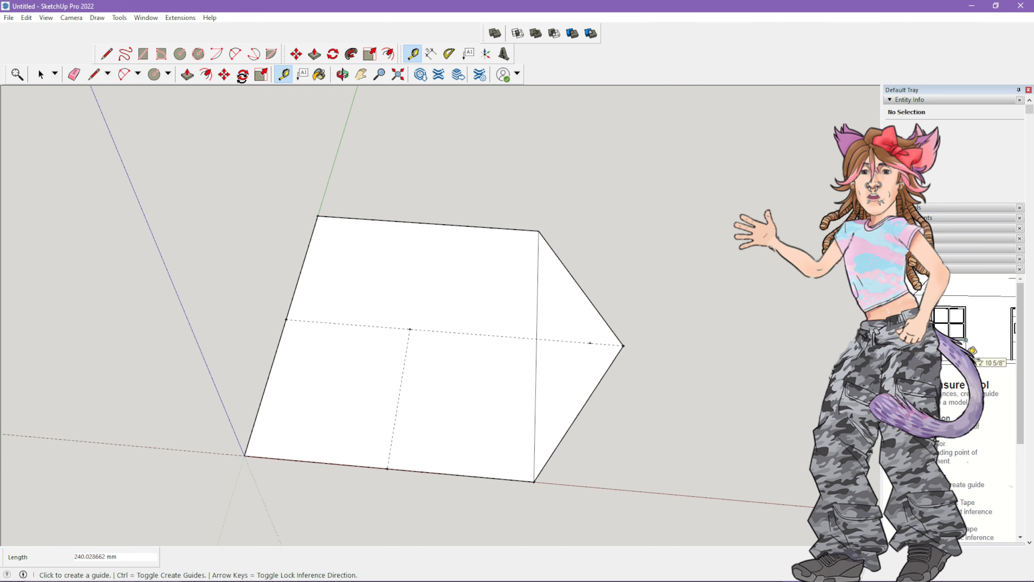
# Try to rotate the profile 180 degrees about the central guide point
pyautogui.press('q')
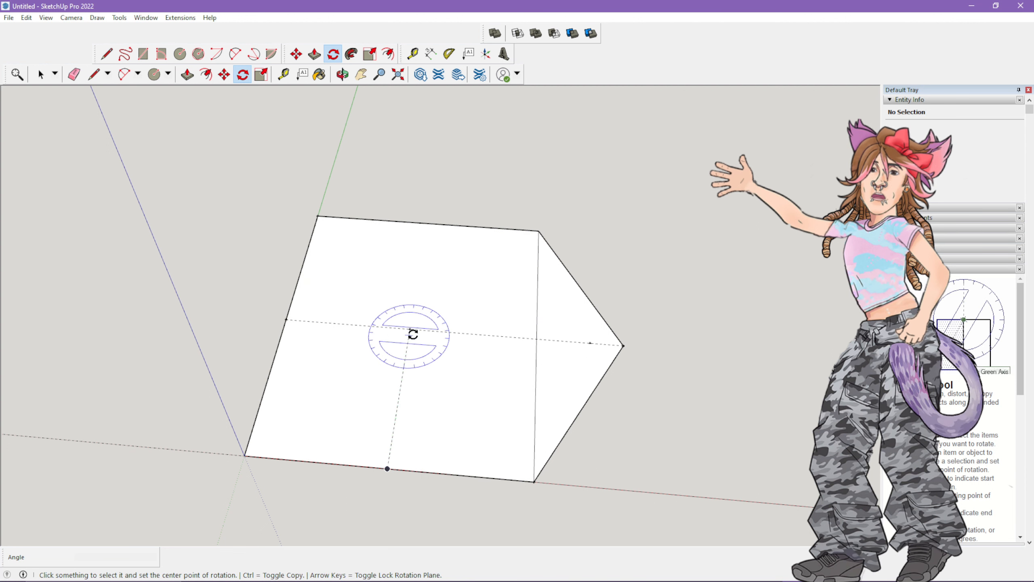
pyautogui.click(410, 330)
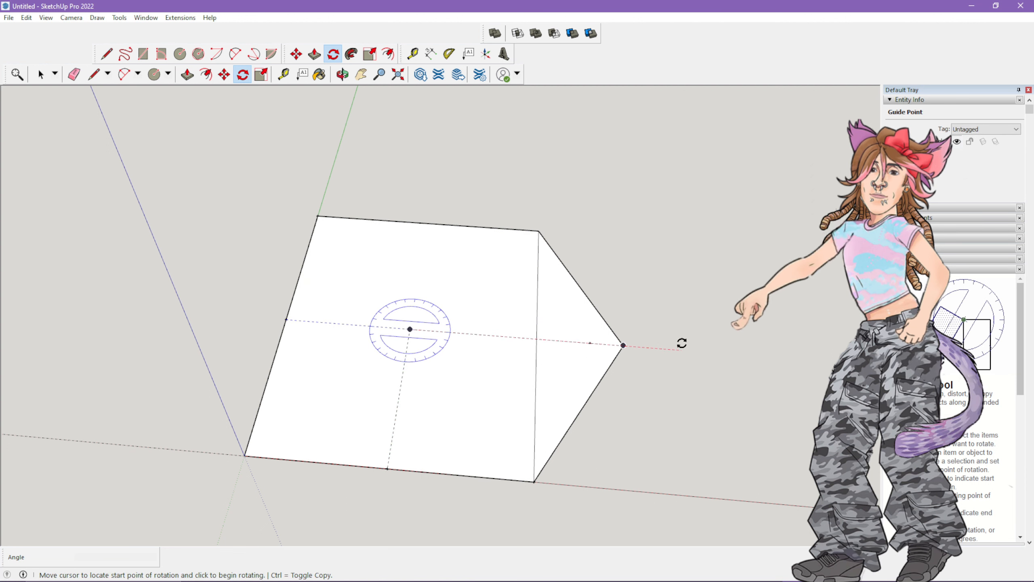
pyautogui.click(740, 349)
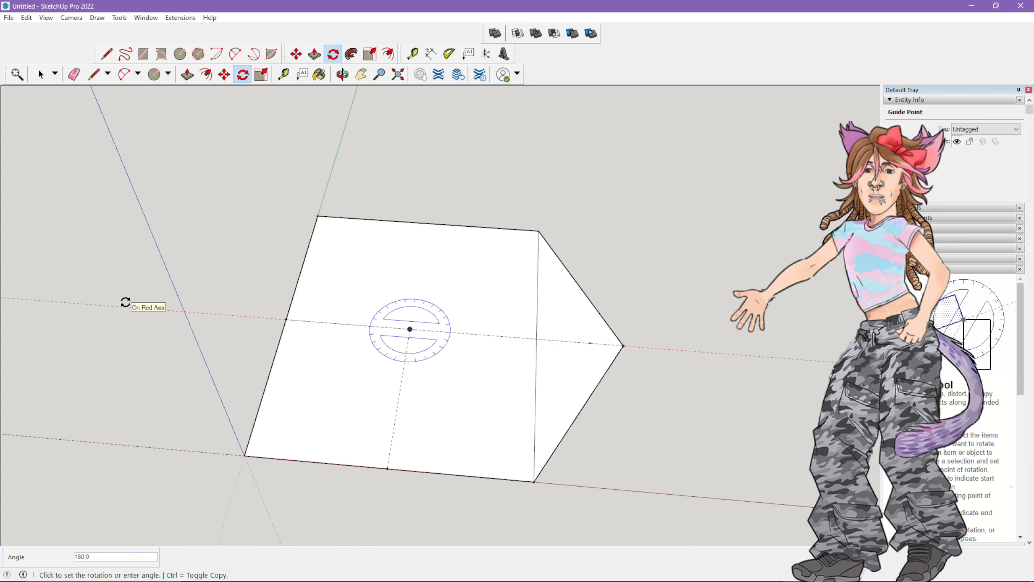
pyautogui.click(125, 300)
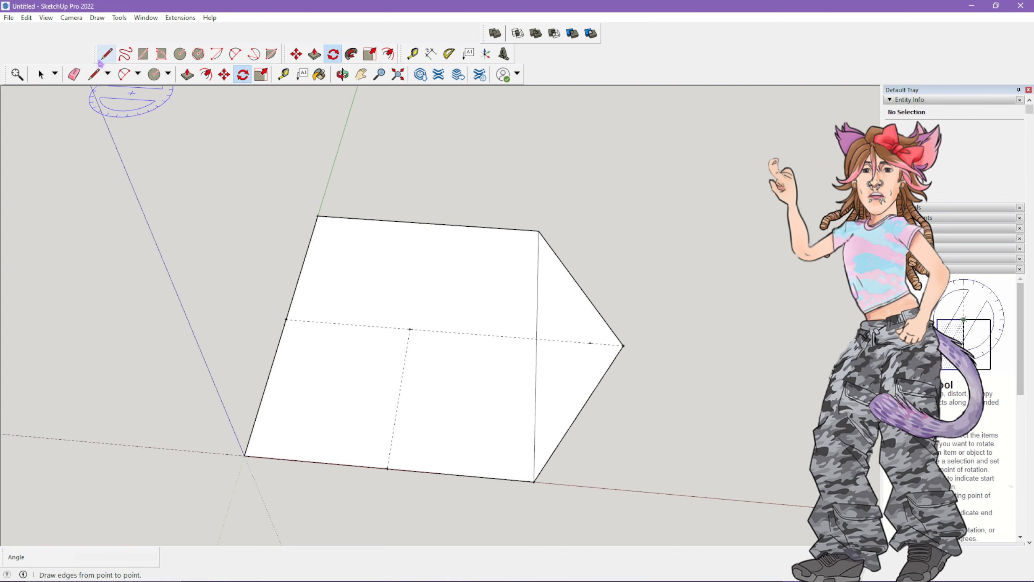
# Select the whole connected profile, rotate it 180 degrees about the central guide point, and clear the selection
pyautogui.click(41, 75)
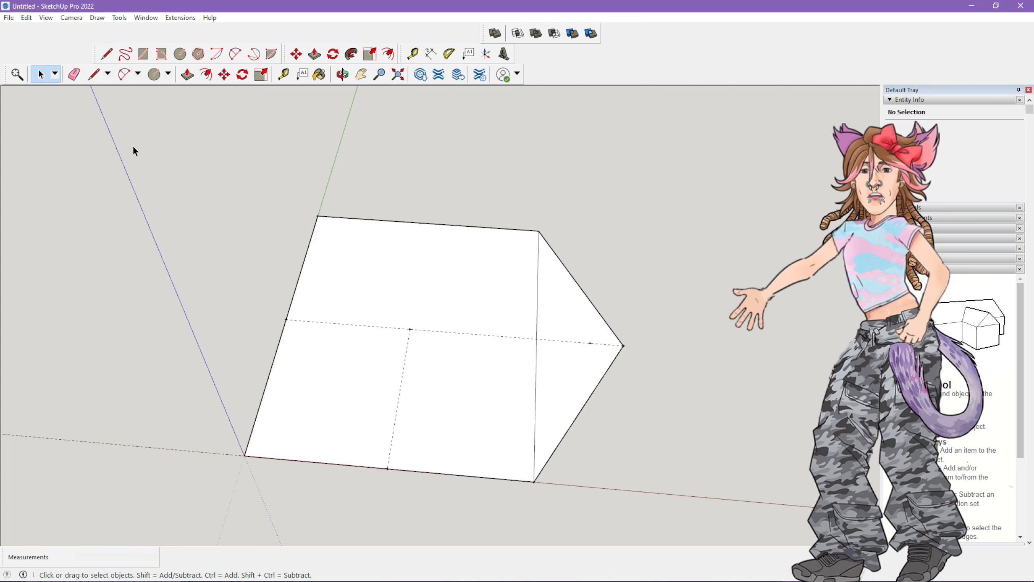
pyautogui.tripleClick(466, 348)
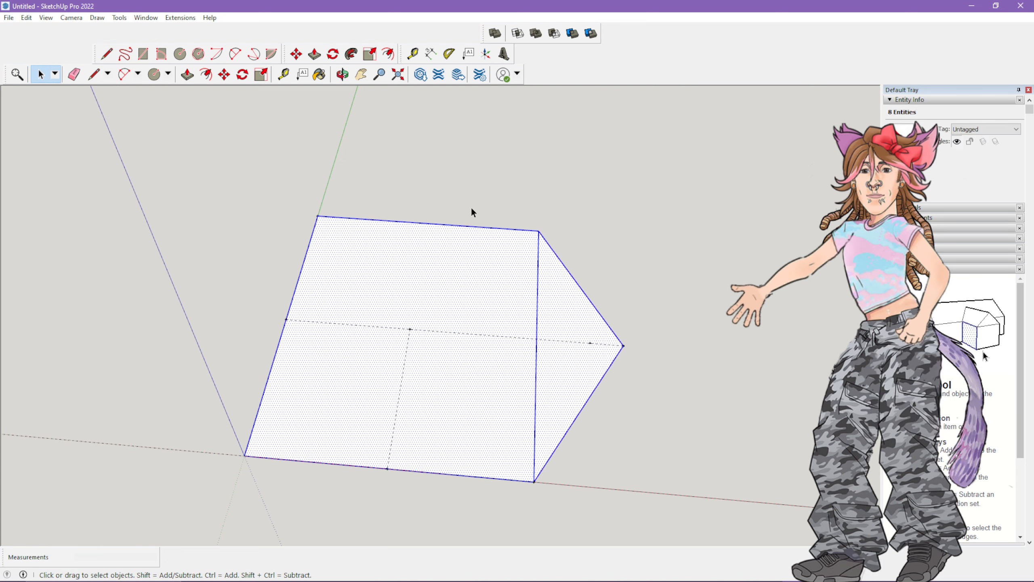
pyautogui.click(243, 74)
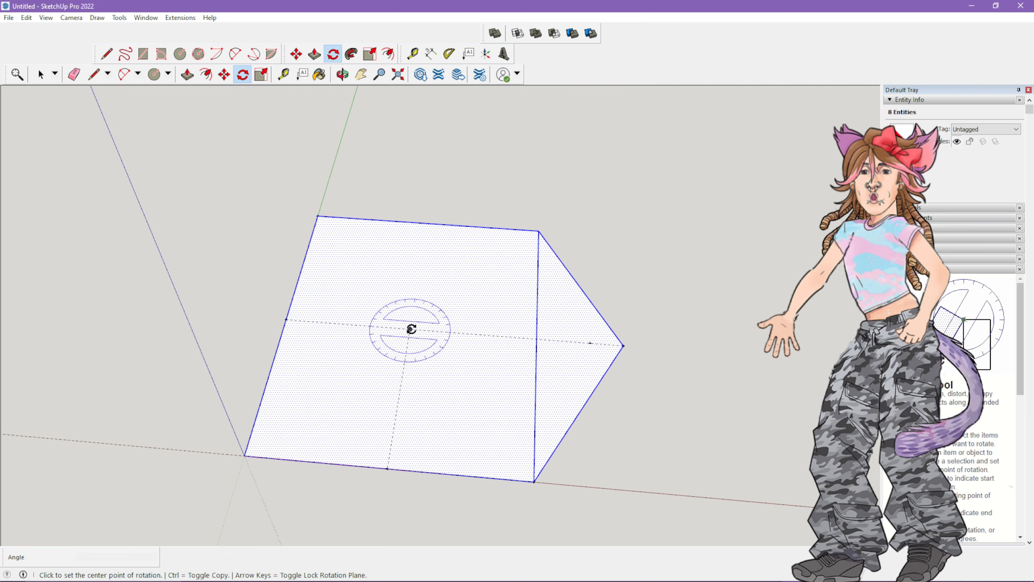
pyautogui.click(410, 329)
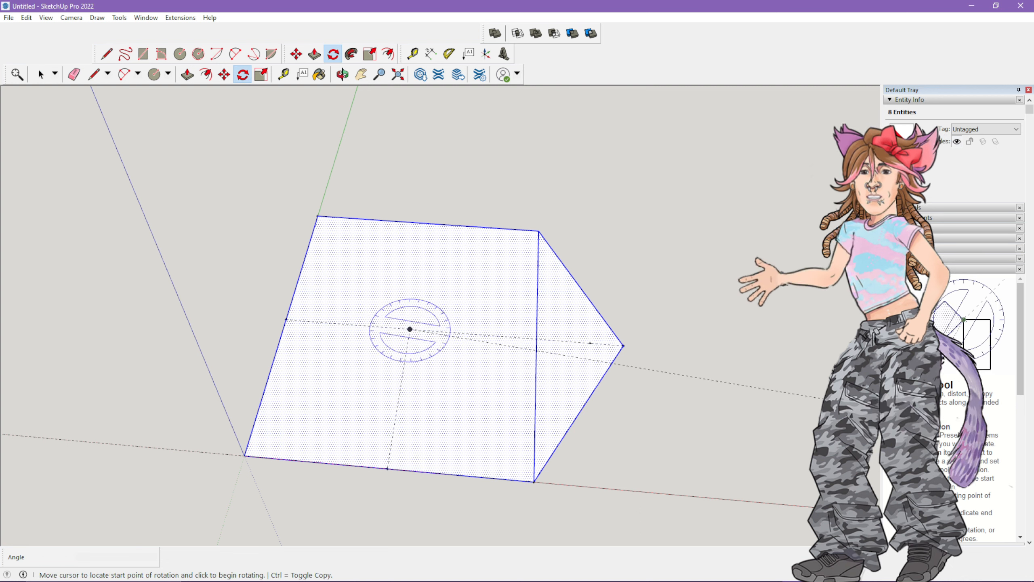
pyautogui.click(830, 362)
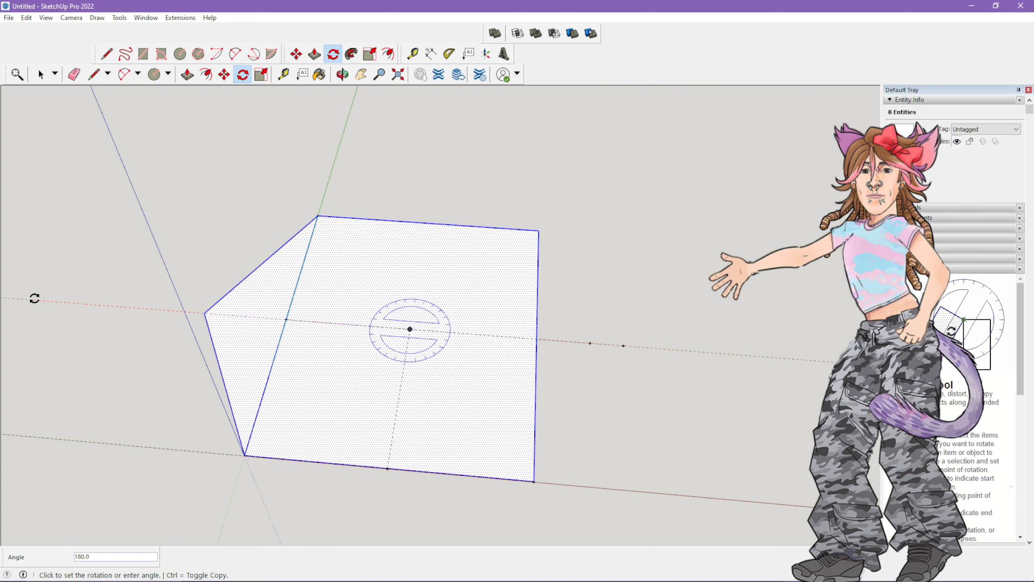
pyautogui.click(33, 295)
pyautogui.click(40, 74)
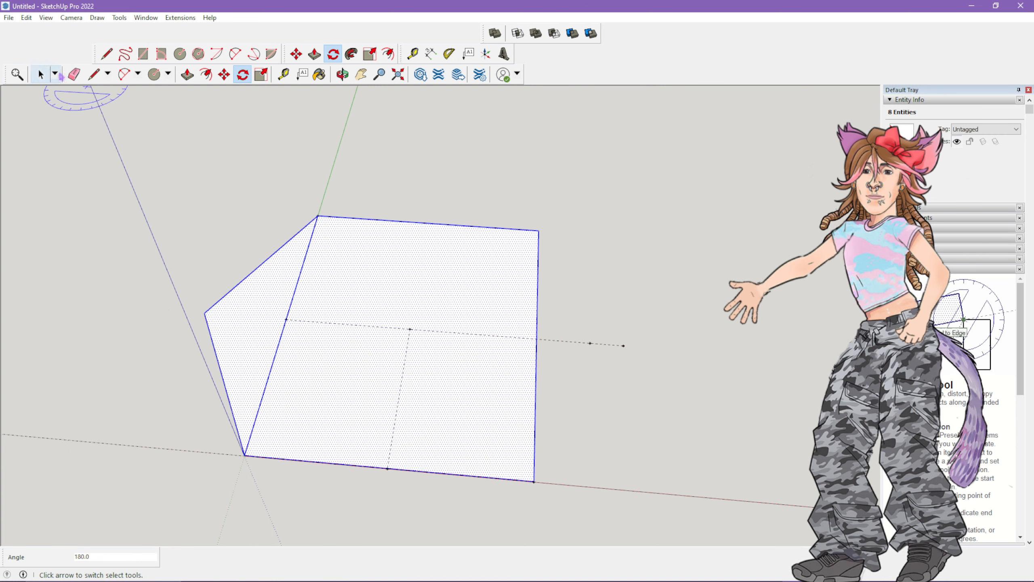
pyautogui.click(580, 209)
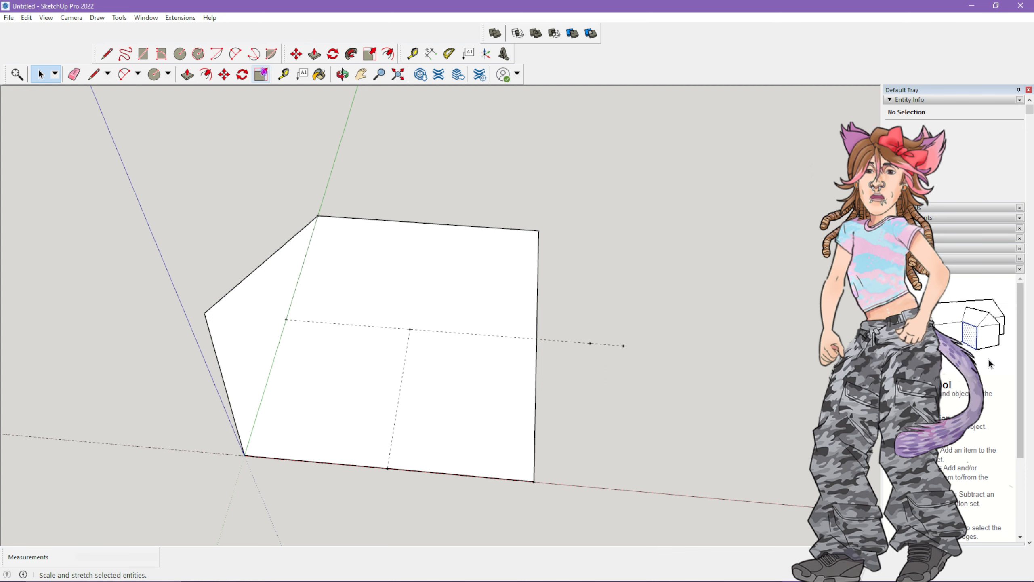
# Add a guide about 20 mm long from the red-axis edge's midpoint along the existing guide toward the profile's centre
pyautogui.click(283, 74)
pyautogui.scroll(4, 371, 485)
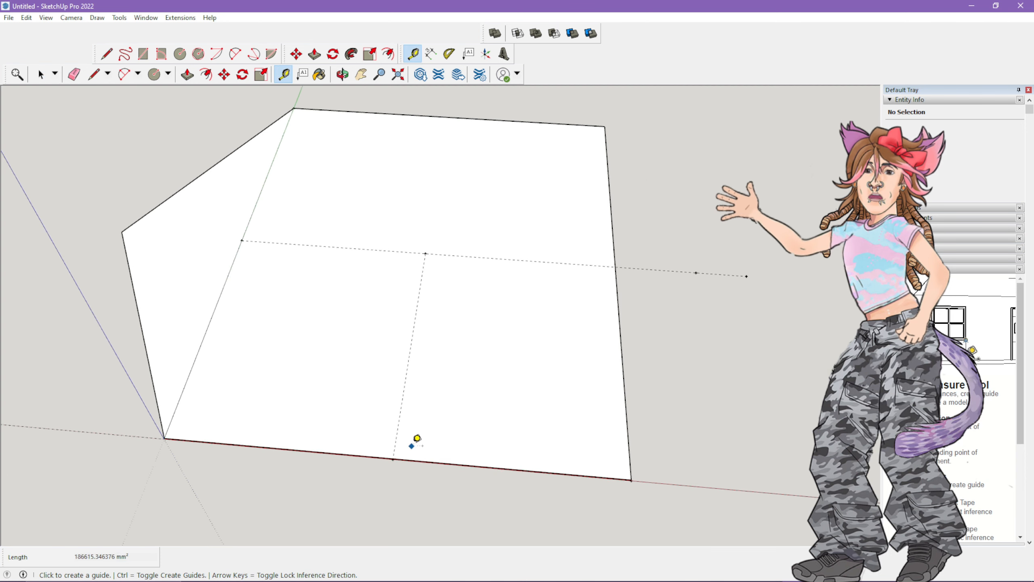
pyautogui.click(386, 455)
pyautogui.press('Escape')
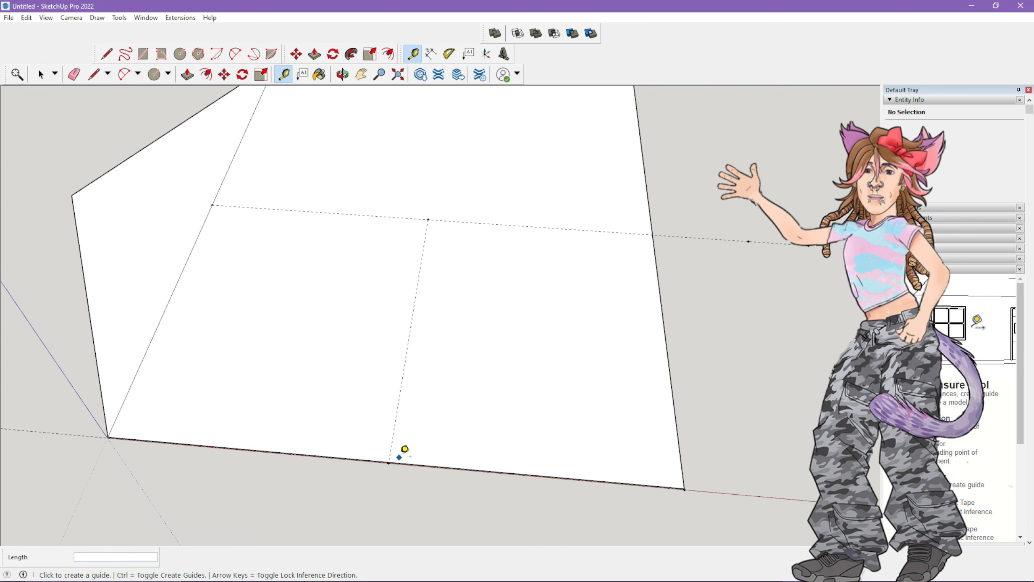
pyautogui.click(392, 466)
pyautogui.press('Escape')
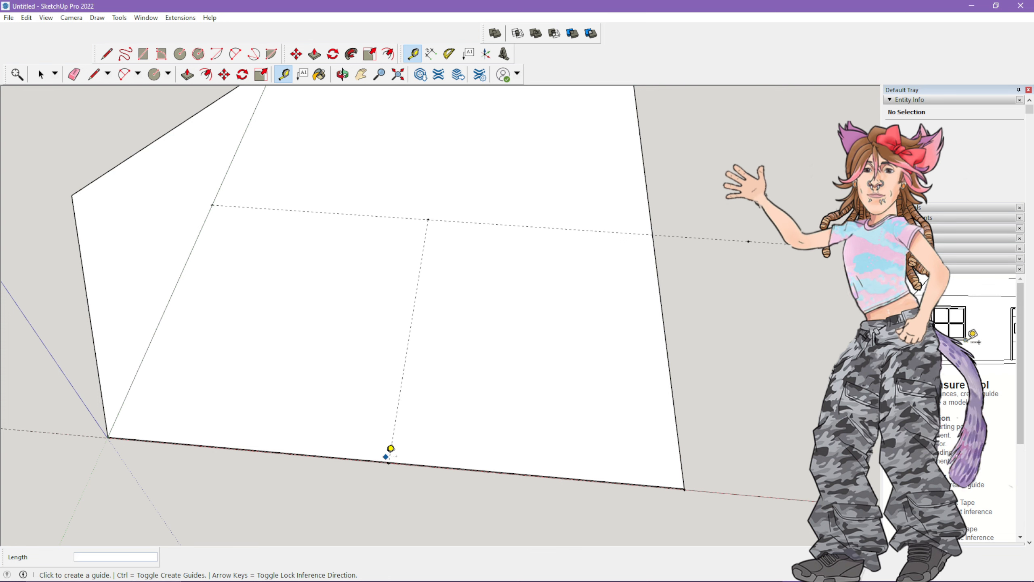
pyautogui.click(391, 459)
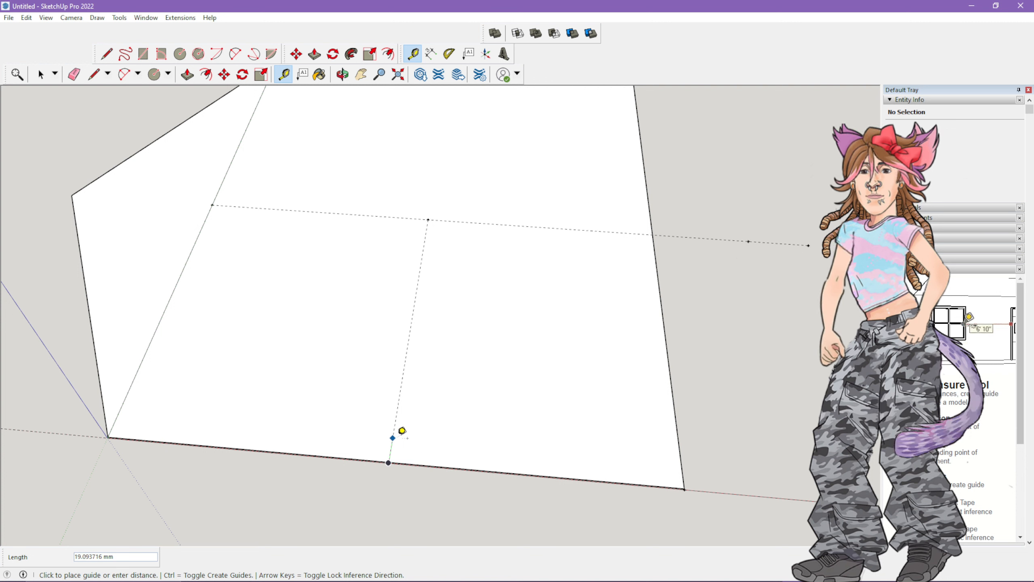
pyautogui.scroll(4, 402, 427)
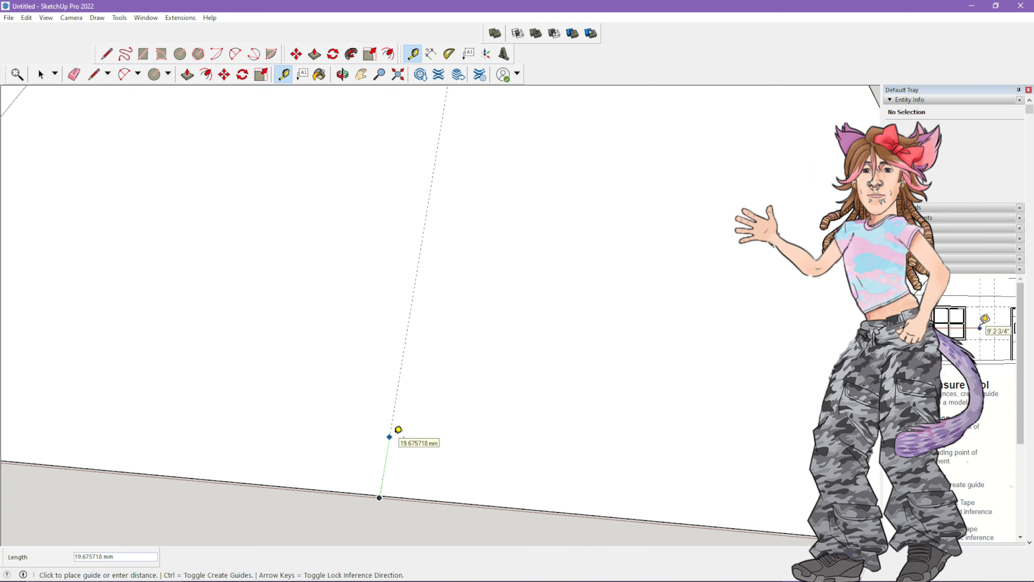
pyautogui.click(398, 430)
# Place parallel guides about 20 mm inside the edge opposite the green axis and the edge opposite the red axis
pyautogui.scroll(-5, 415, 408)
pyautogui.scroll(3, 538, 342)
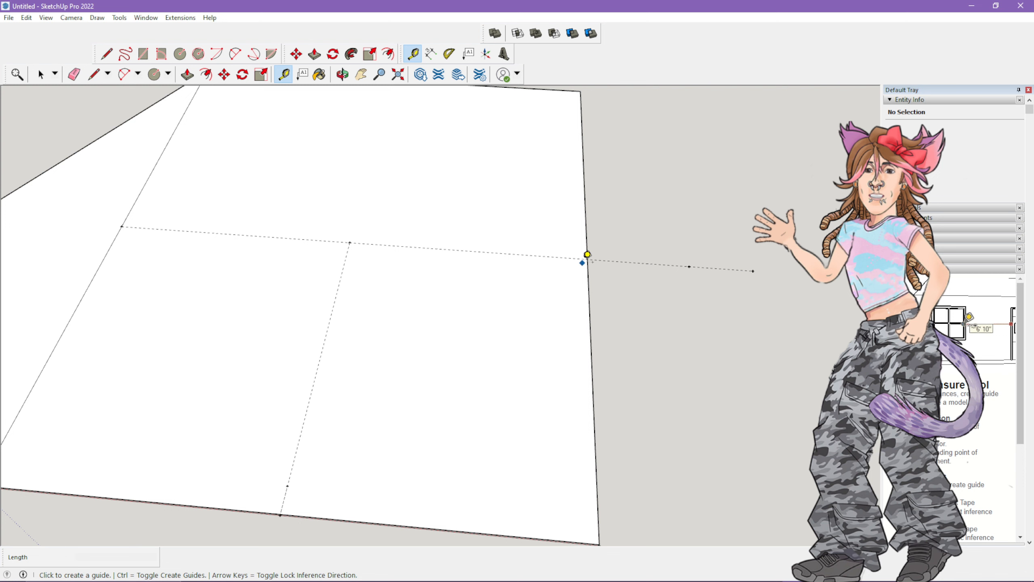
pyautogui.click(586, 258)
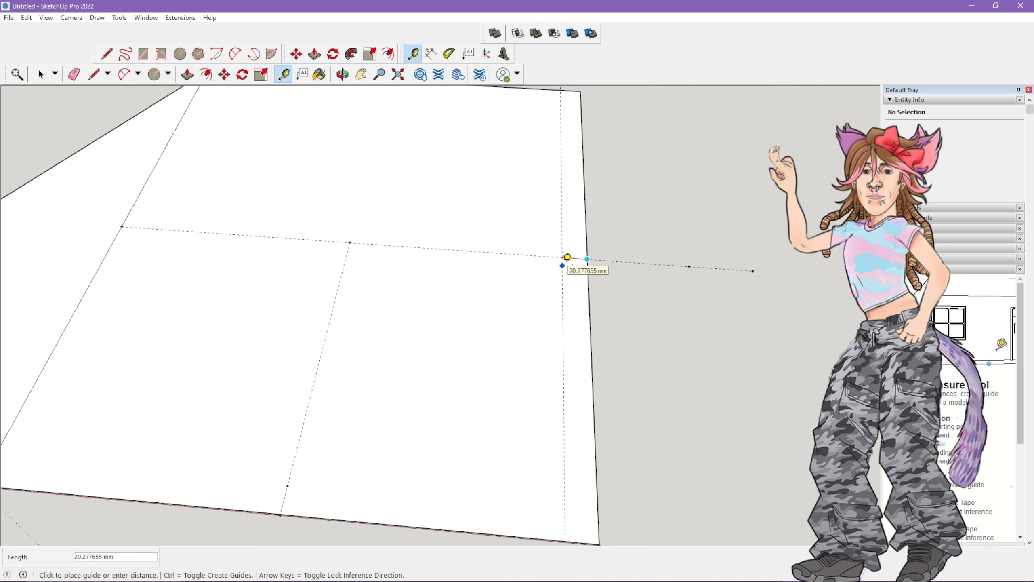
pyautogui.click(566, 257)
pyautogui.scroll(-2, 481, 447)
pyautogui.scroll(2, 413, 104)
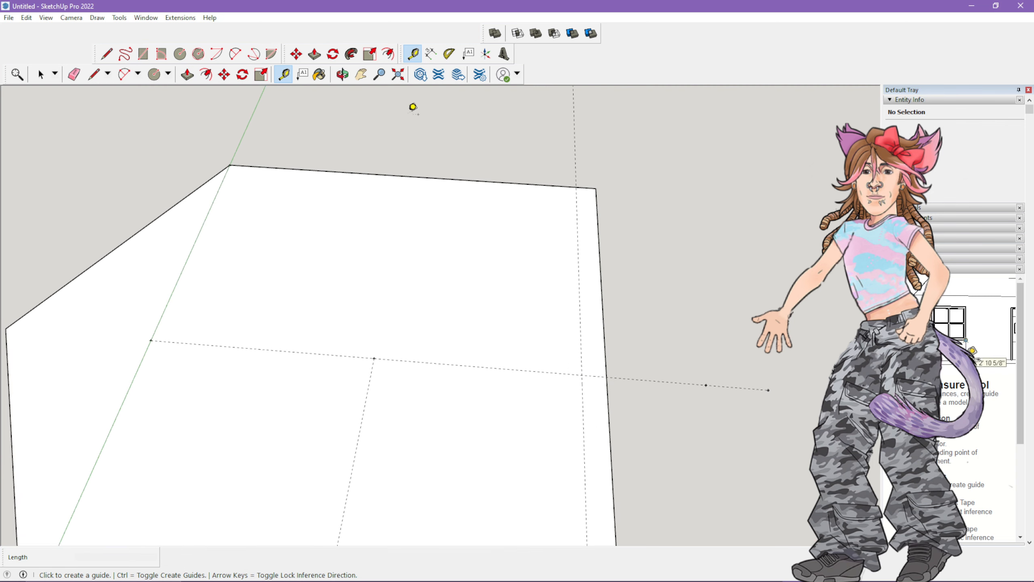
pyautogui.click(402, 182)
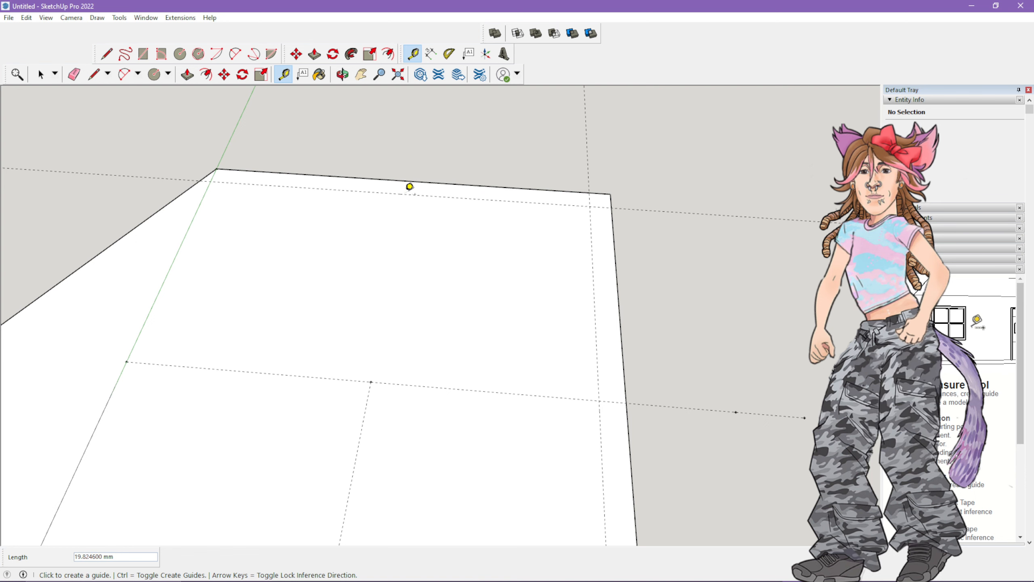
# Place a parallel guide about 469 mm from the edge opposite the green axis, crossing the triangular tip
pyautogui.scroll(-1, 469, 397)
pyautogui.scroll(1, 50, 414)
pyautogui.scroll(2, 166, 368)
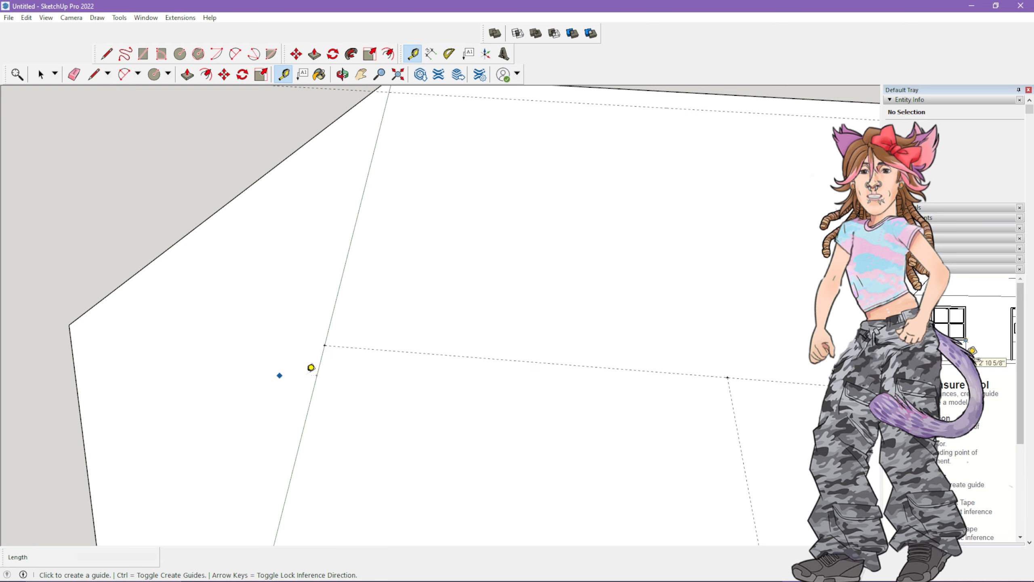
pyautogui.scroll(-2, 424, 379)
pyautogui.scroll(-1, 450, 382)
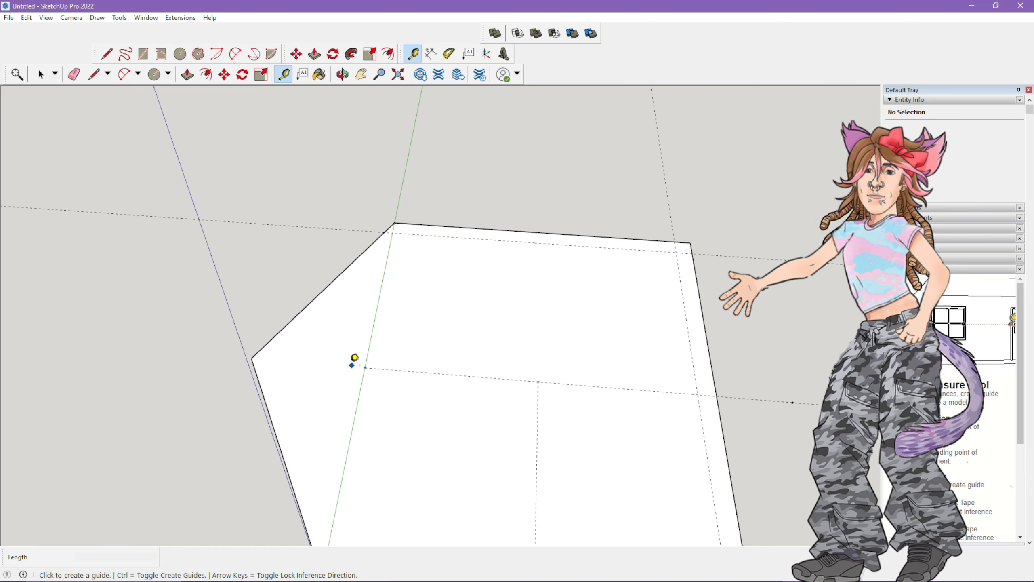
pyautogui.click(716, 395)
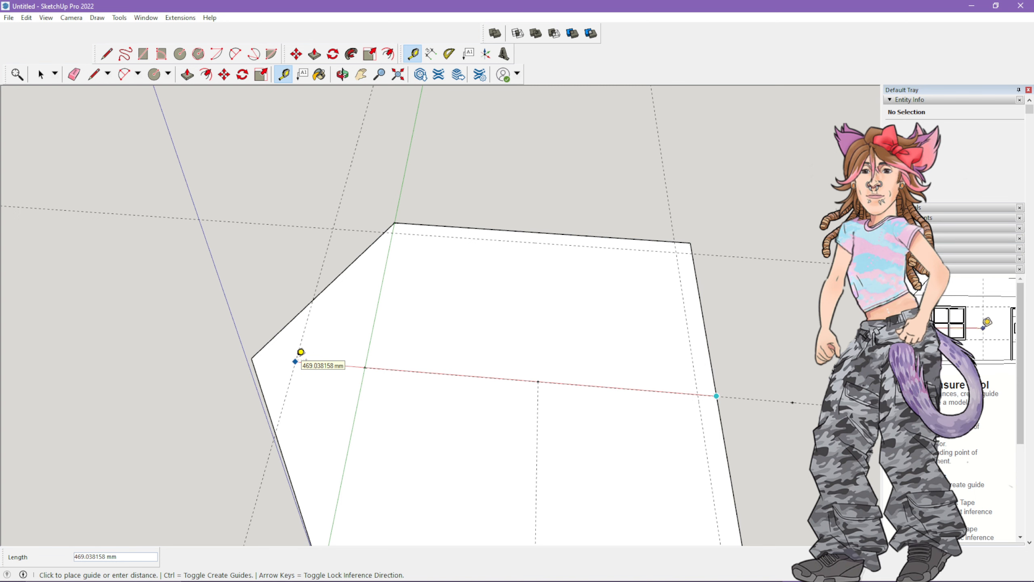
pyautogui.click(294, 361)
# Add a short guide about 20.5 mm long from the parallel guide in the triangular tip, along the red axis toward the profile's centre
pyautogui.scroll(-1, 393, 398)
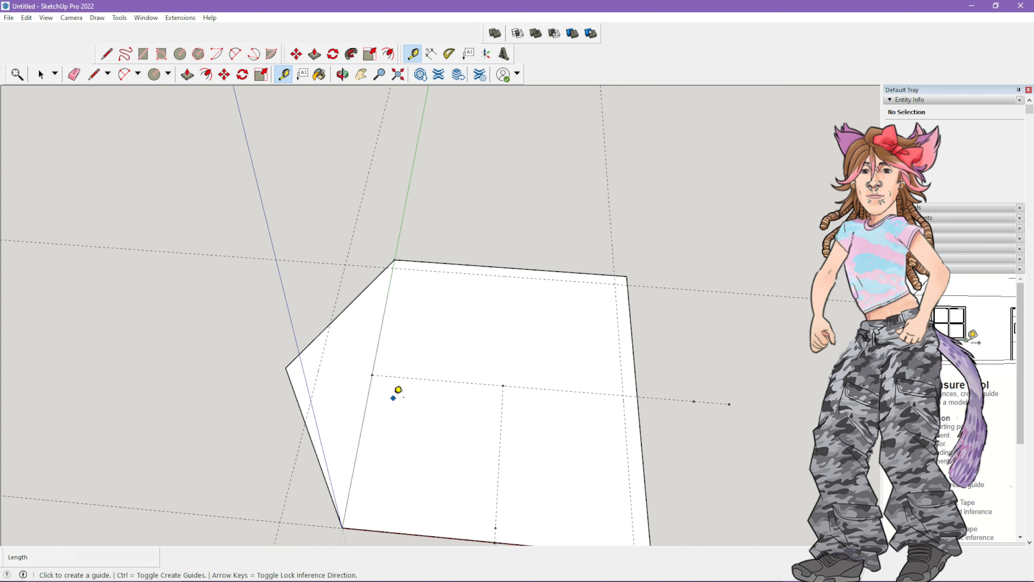
pyautogui.scroll(1, 483, 378)
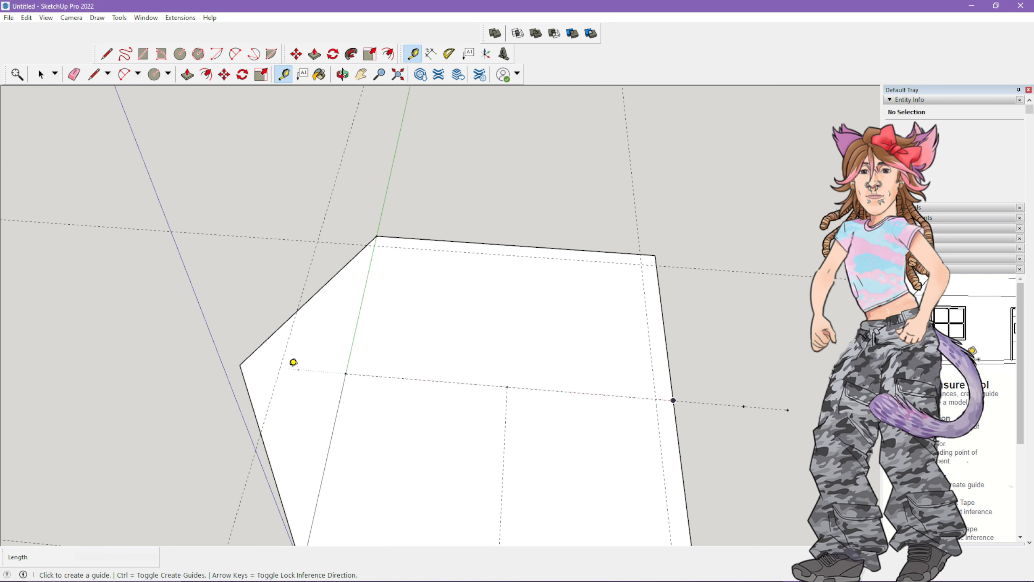
pyautogui.click(280, 365)
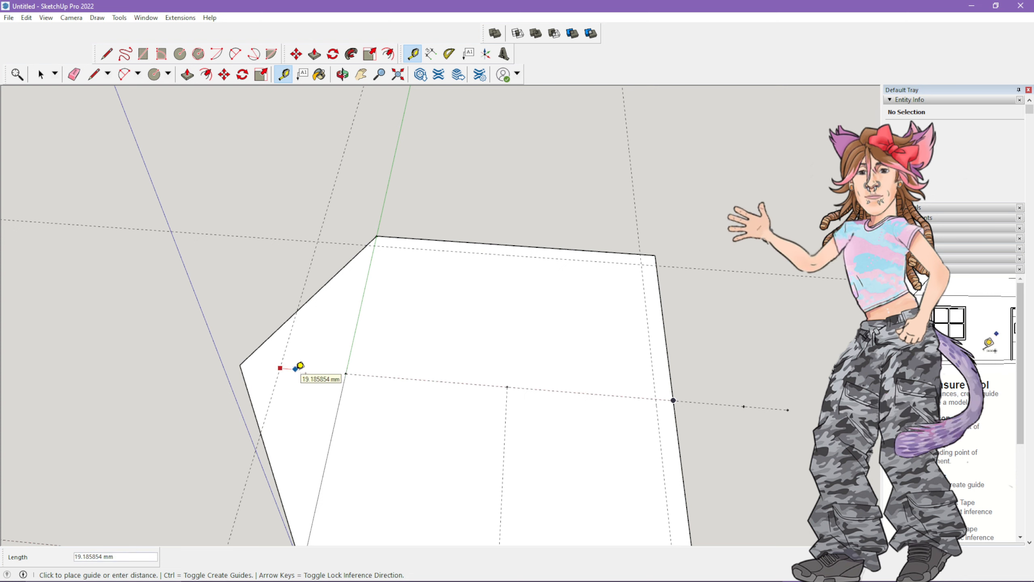
pyautogui.click(301, 365)
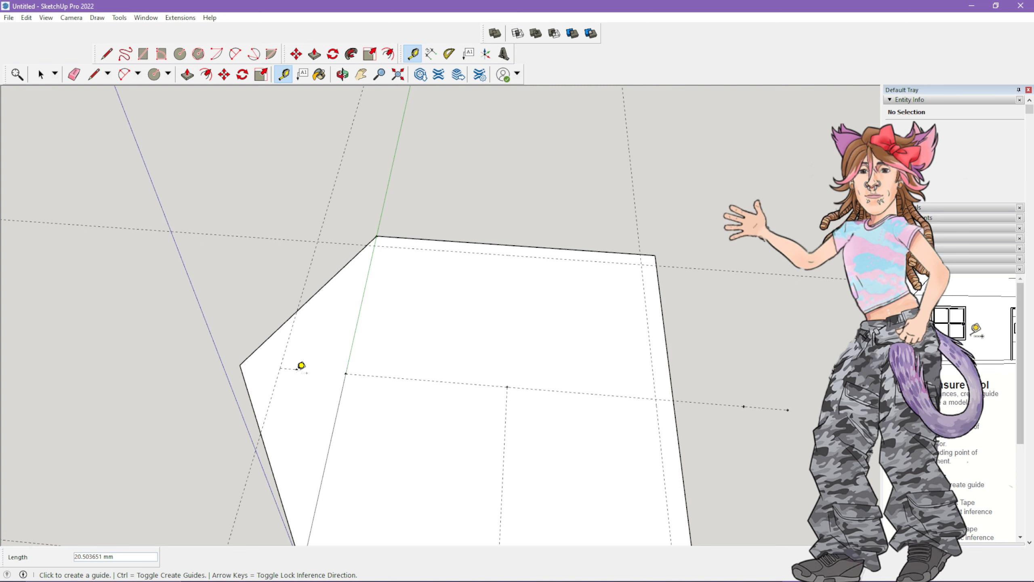
pyautogui.scroll(-3, 301, 304)
pyautogui.scroll(2, 529, 375)
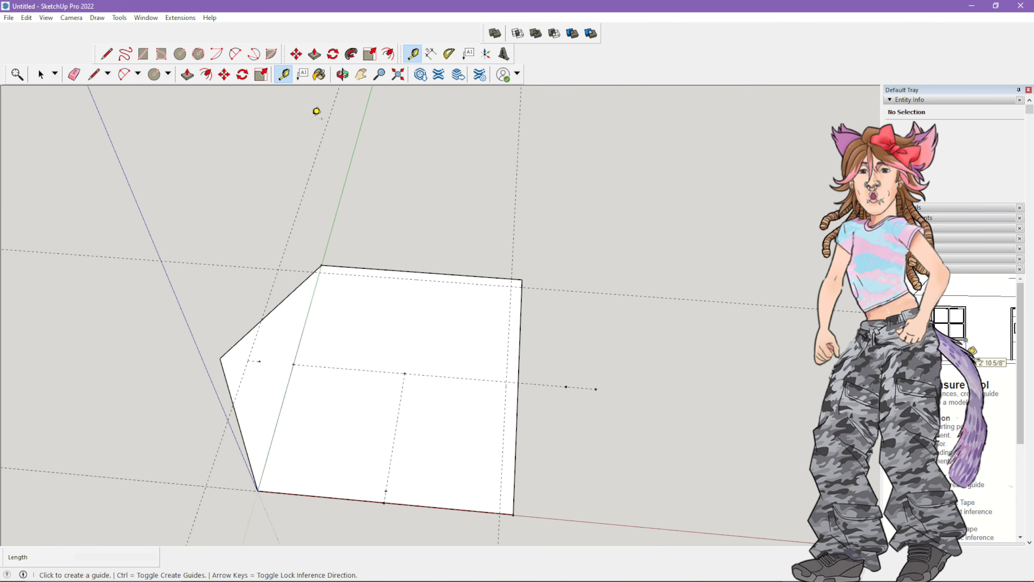
pyautogui.click(154, 74)
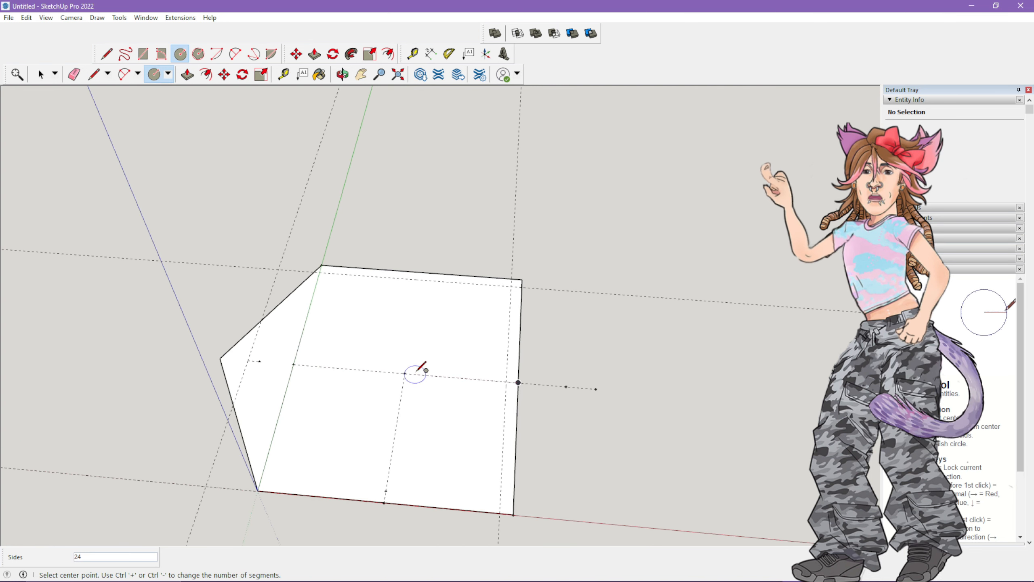
pyautogui.click(404, 373)
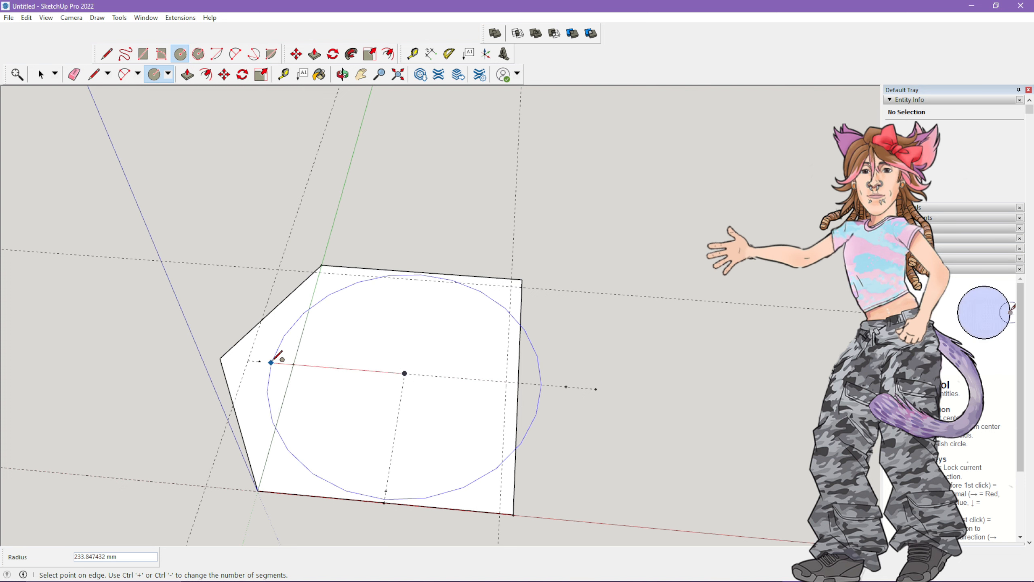
pyautogui.press('Escape')
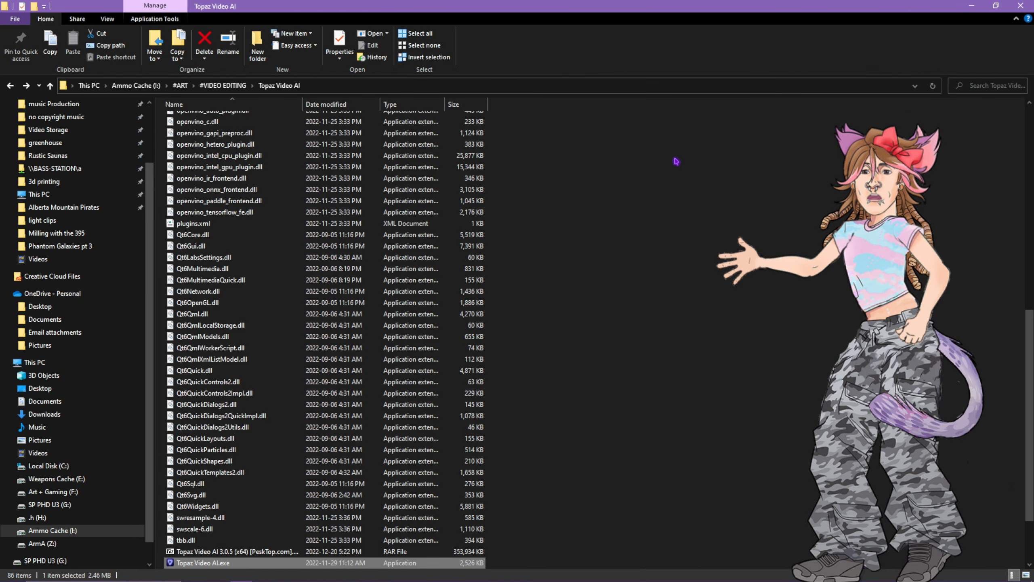
# Place AMP cnc logo 3.png from the Alberta Mountain Pirates folder onto the profile and enlarge it uniformly by a factor of about 1.61
pyautogui.click(63, 206)
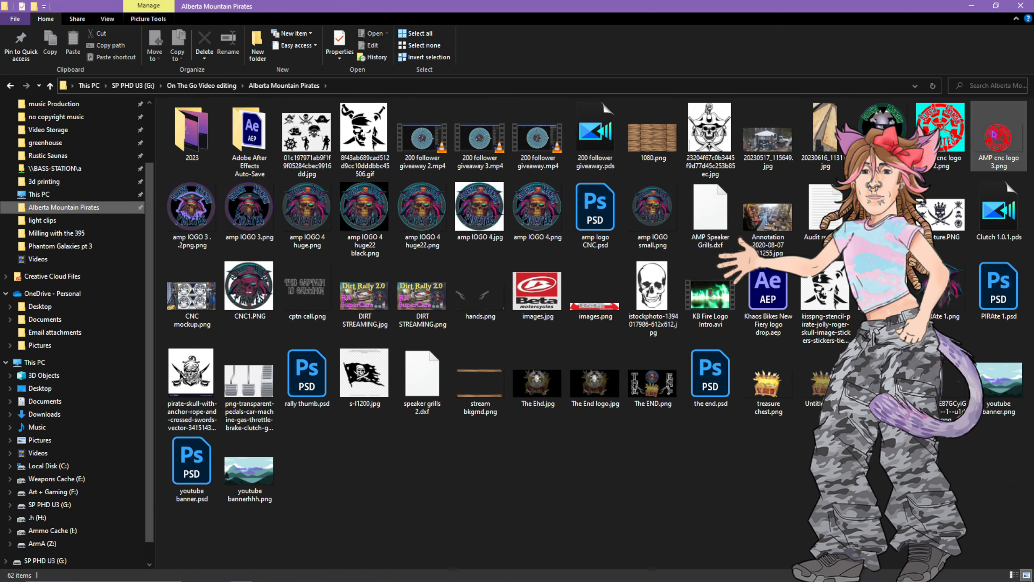
pyautogui.moveTo(987, 135)
pyautogui.mouseDown()
pyautogui.moveTo(751, 578)
pyautogui.moveTo(663, 555)
pyautogui.moveTo(847, 548)
pyautogui.moveTo(798, 578)
pyautogui.moveTo(386, 371)
pyautogui.moveTo(286, 404)
pyautogui.moveTo(300, 403)
pyautogui.mouseUp()
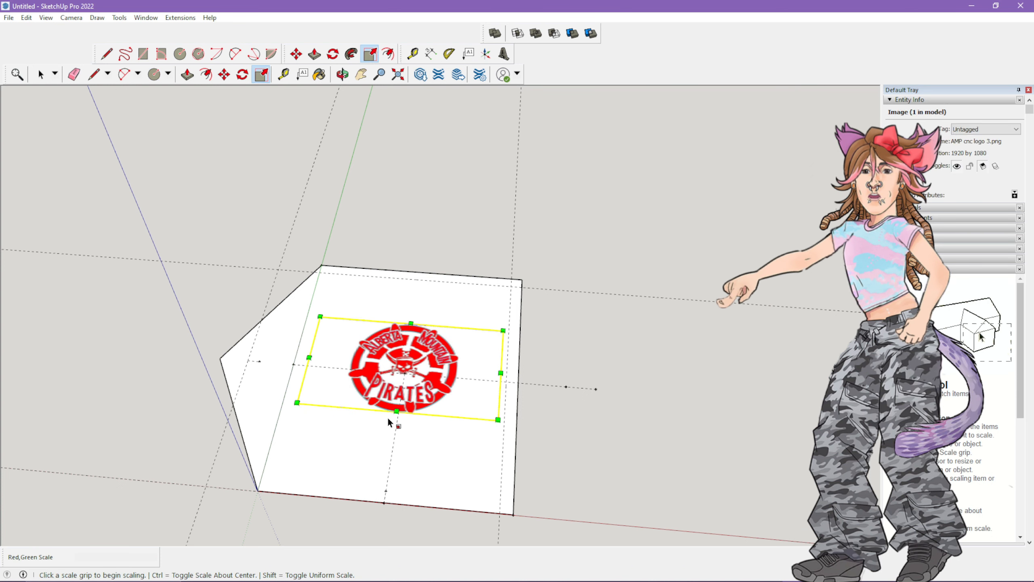
pyautogui.click(294, 402)
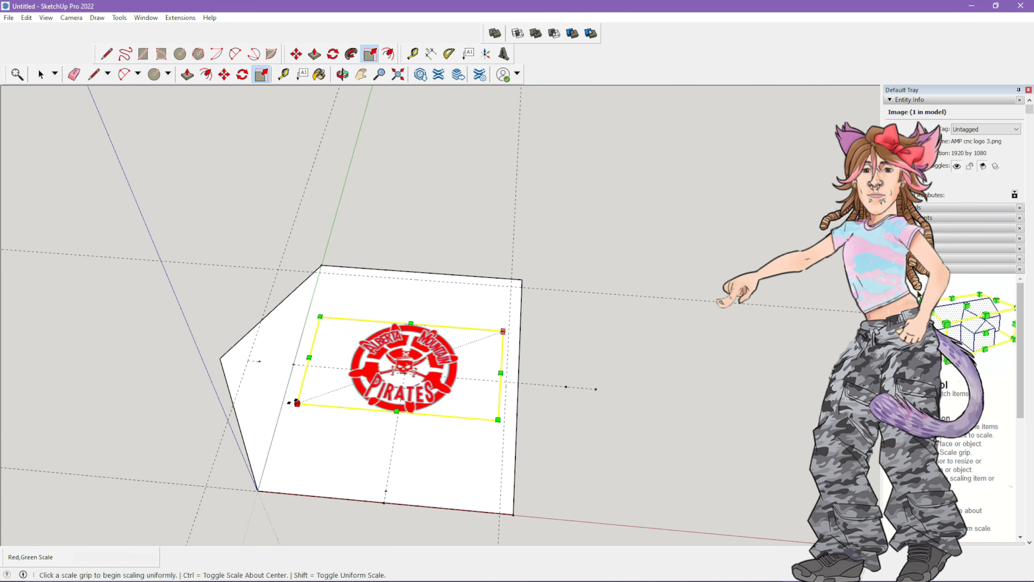
pyautogui.click(167, 463)
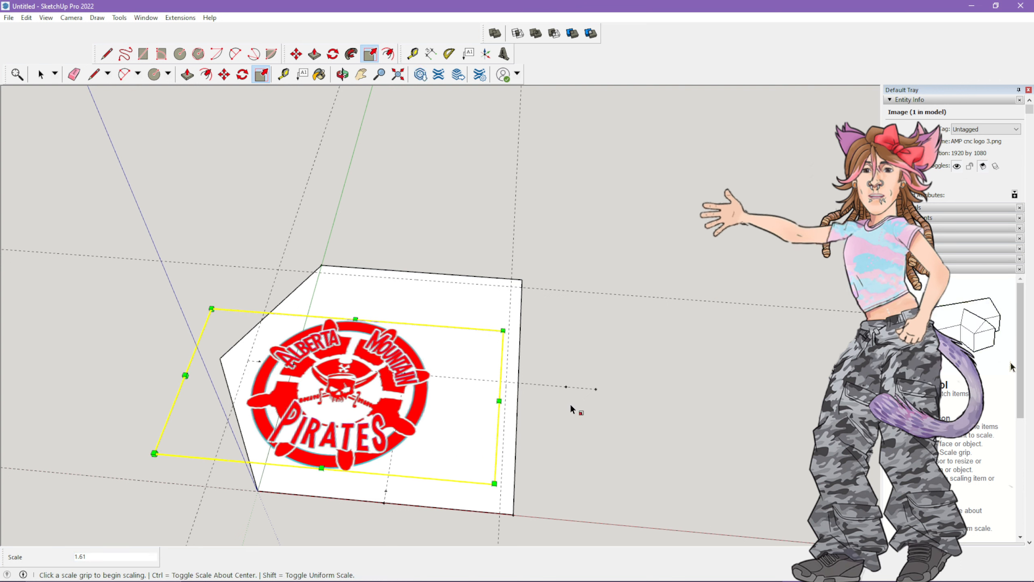
# Enlarge the logo image uniformly by about 1.31 from its far right-hand corner and about 1.07 from its far corner beyond the triangular tip
pyautogui.click(503, 331)
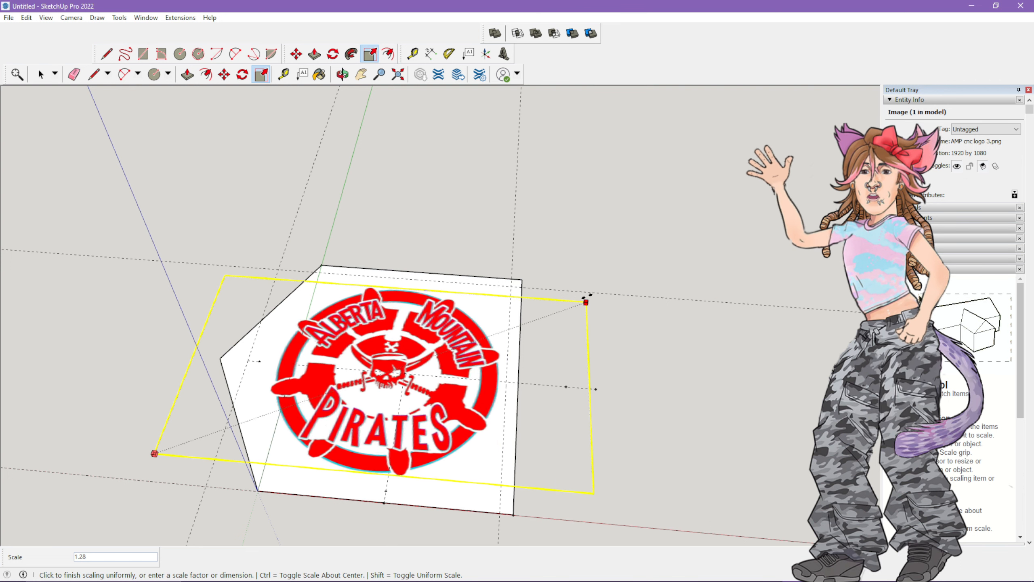
pyautogui.click(580, 295)
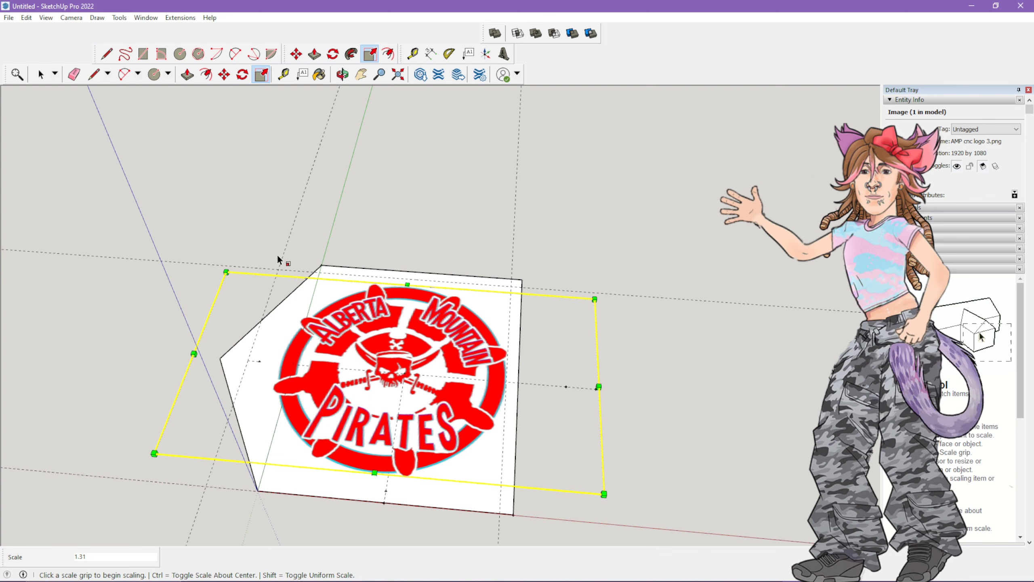
pyautogui.click(226, 272)
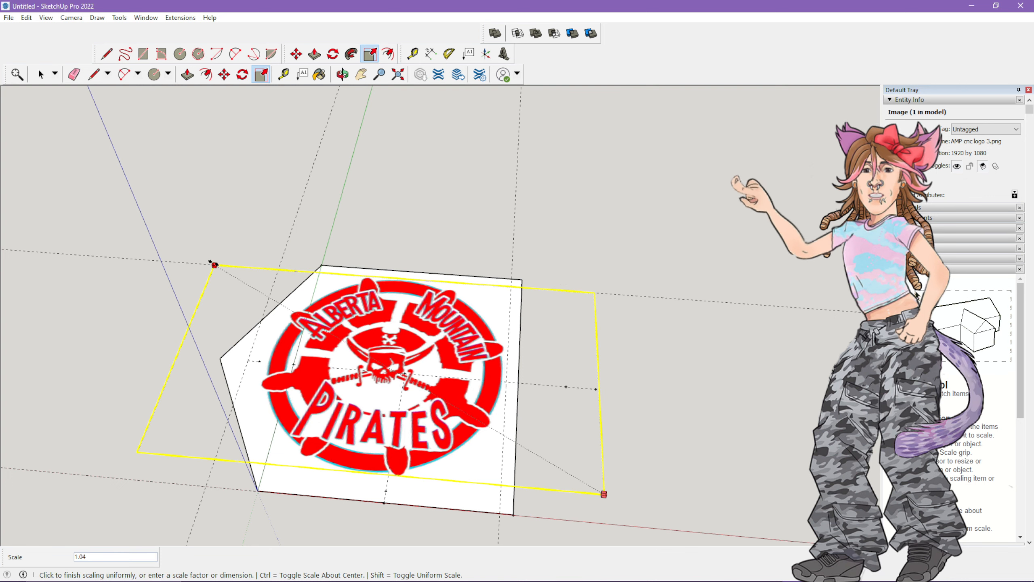
pyautogui.click(206, 260)
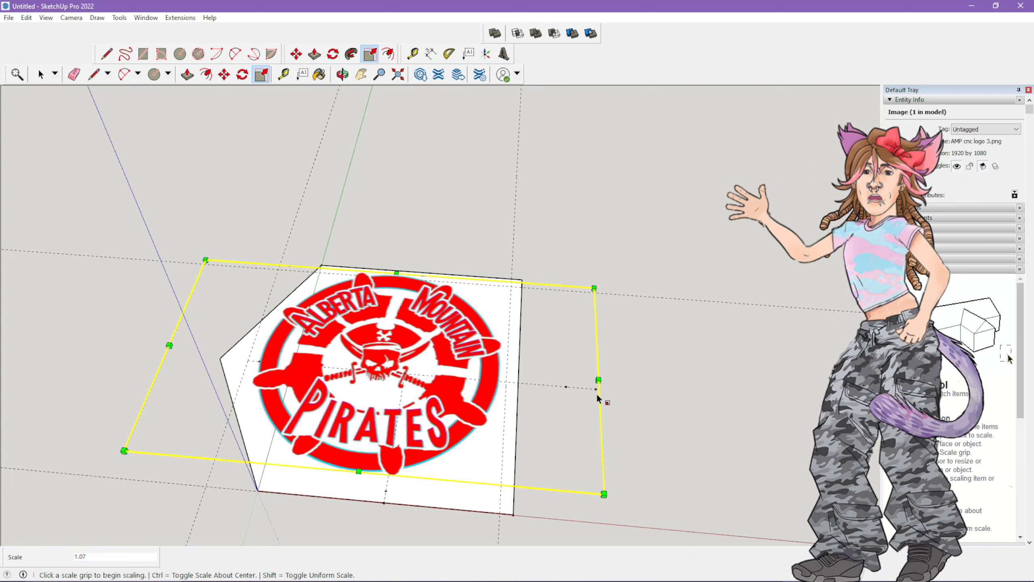
# Move the logo image about 24.5 mm across the profile, closer to the red-axis edge
pyautogui.click(39, 74)
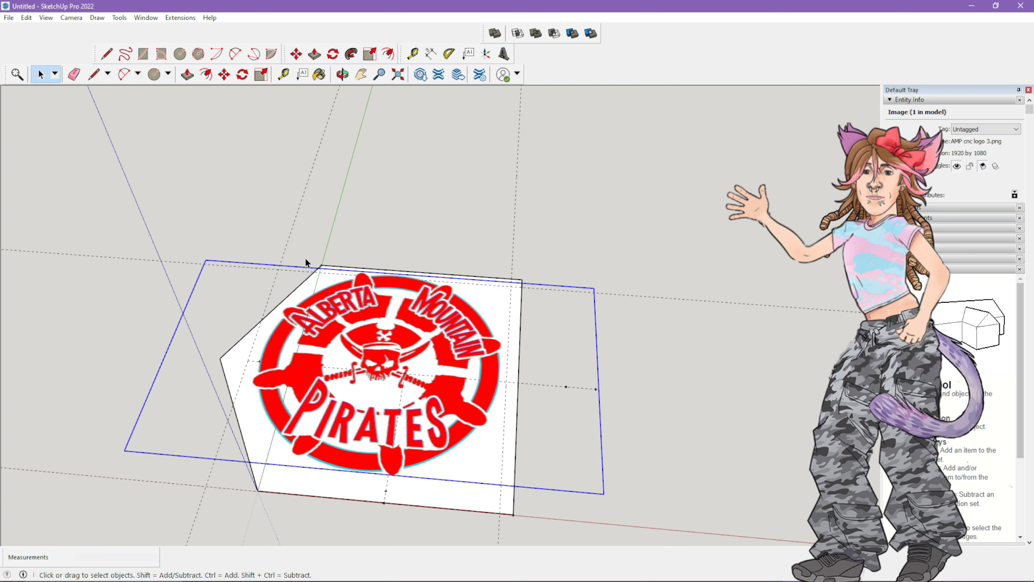
pyautogui.click(224, 74)
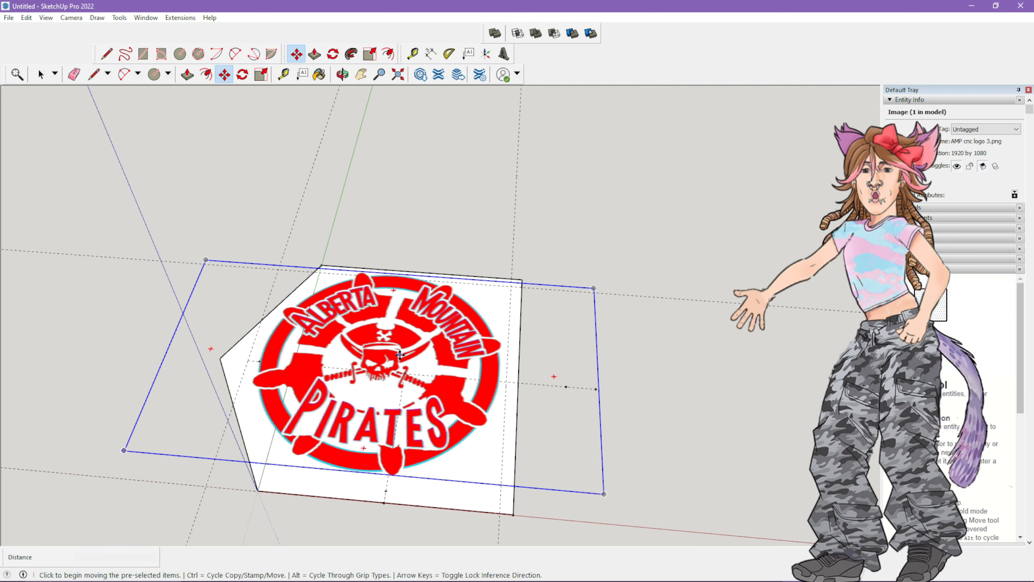
pyautogui.click(400, 355)
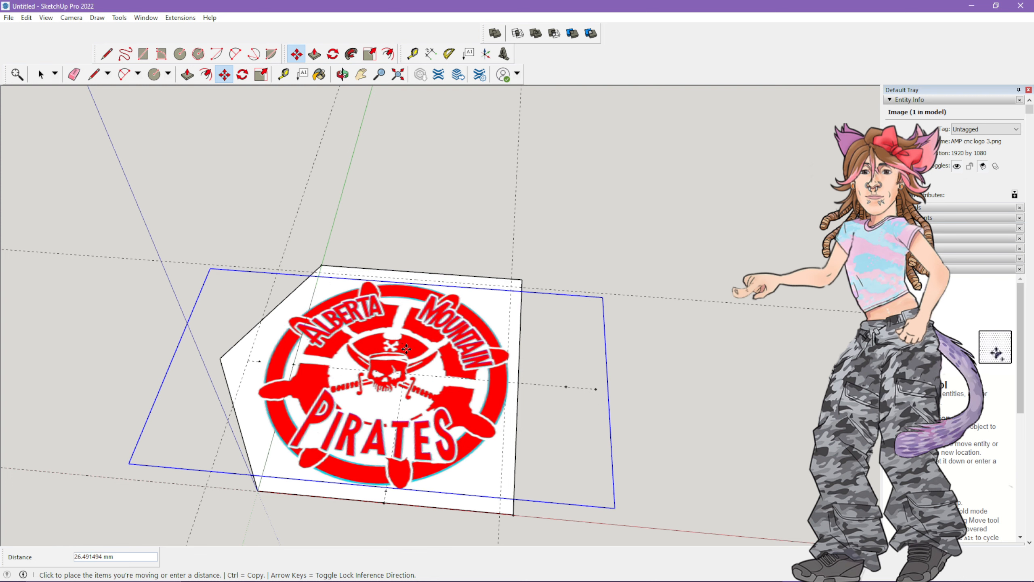
pyautogui.click(405, 347)
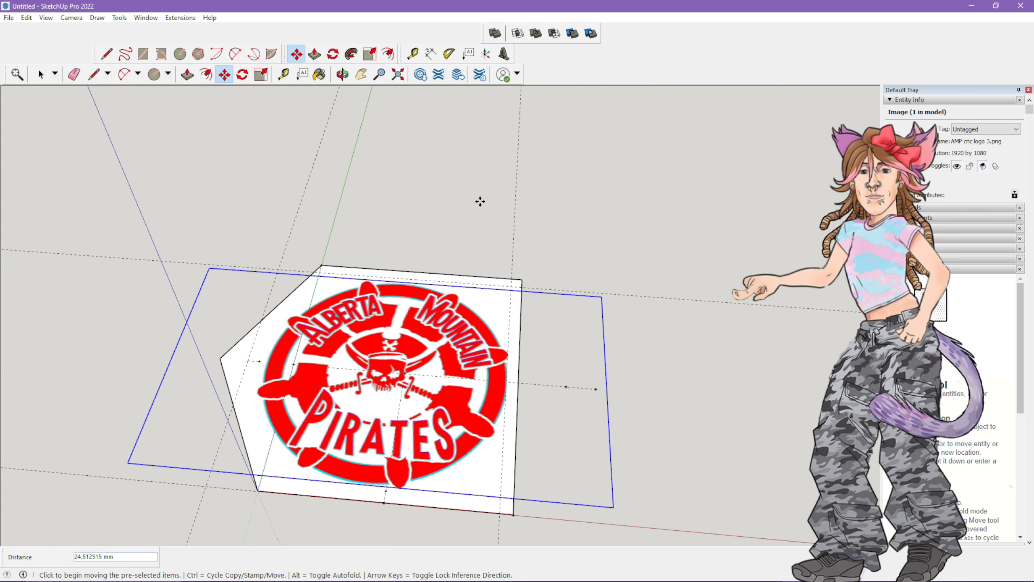
# Enlarge the logo image uniformly by about 1.02 from its far corner beyond the triangular tip, and deselect it
pyautogui.moveTo(480, 201); pyautogui.dragTo(387, 355, button='middle')
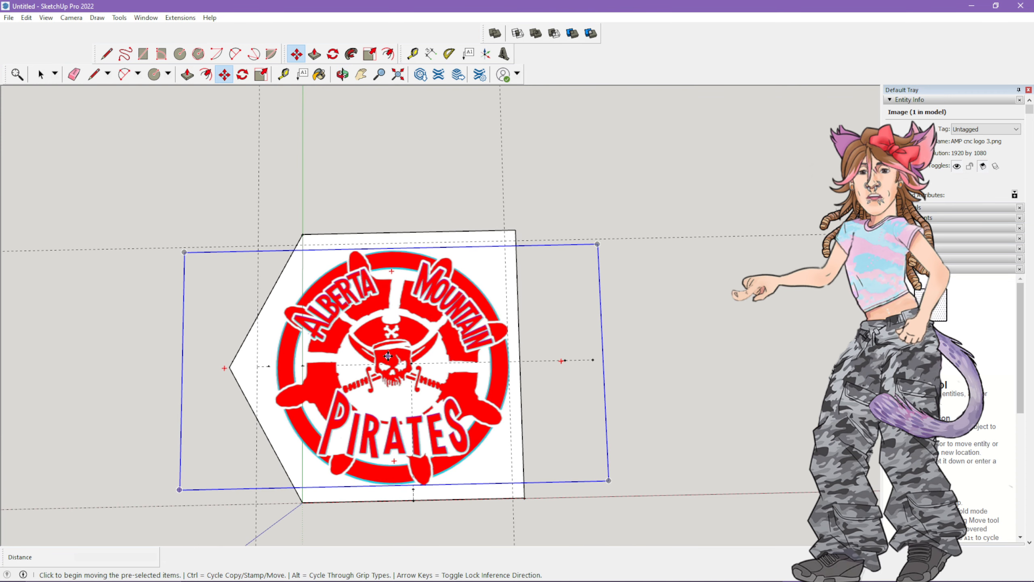
pyautogui.click(409, 335)
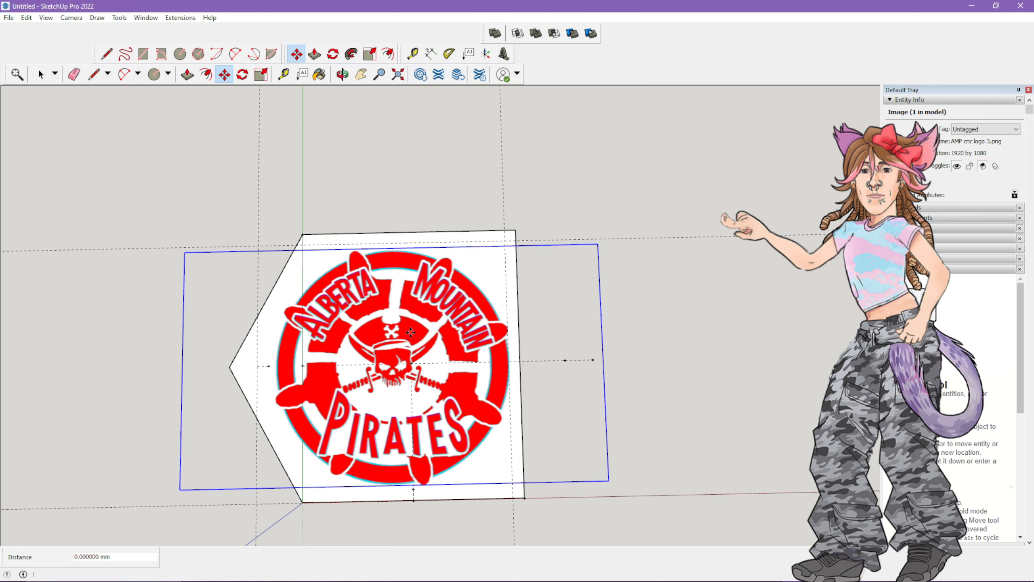
pyautogui.press('Escape')
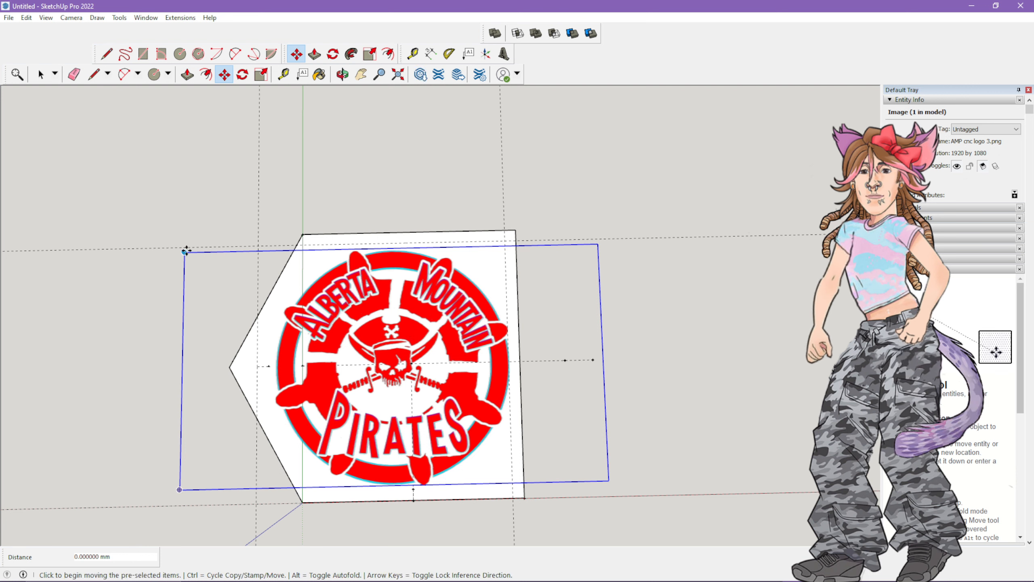
pyautogui.press('s')
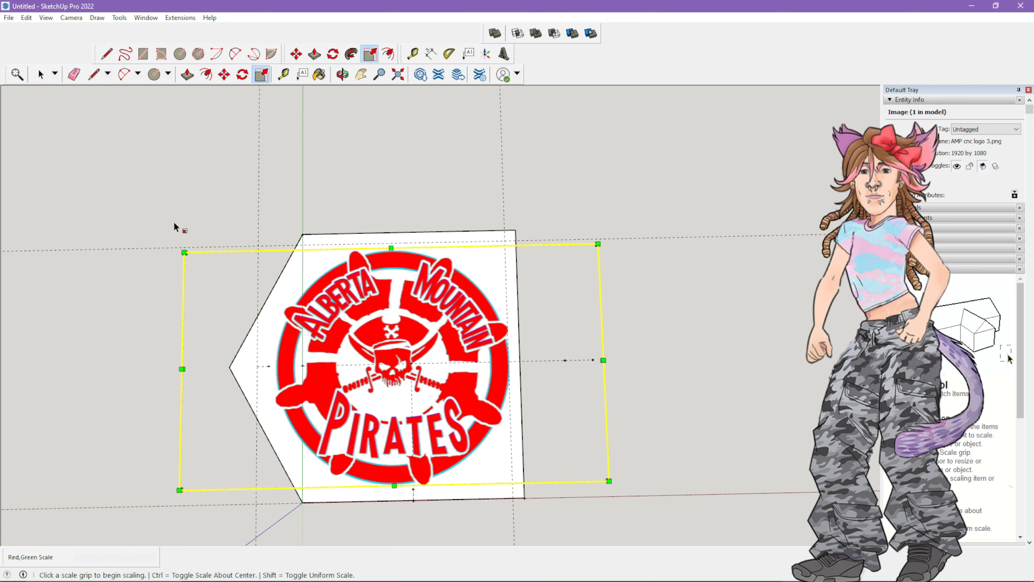
pyautogui.click(183, 252)
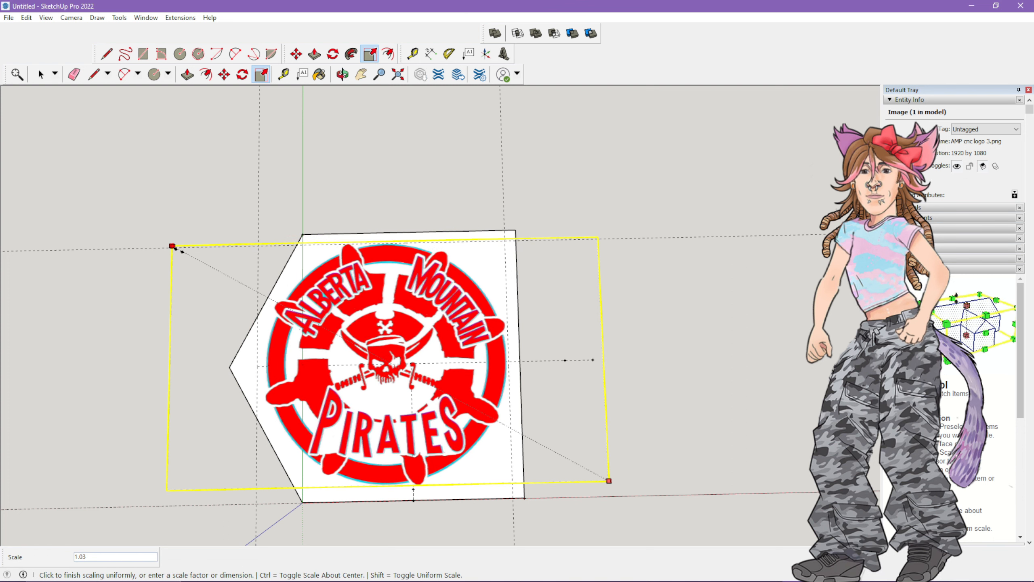
pyautogui.click(184, 251)
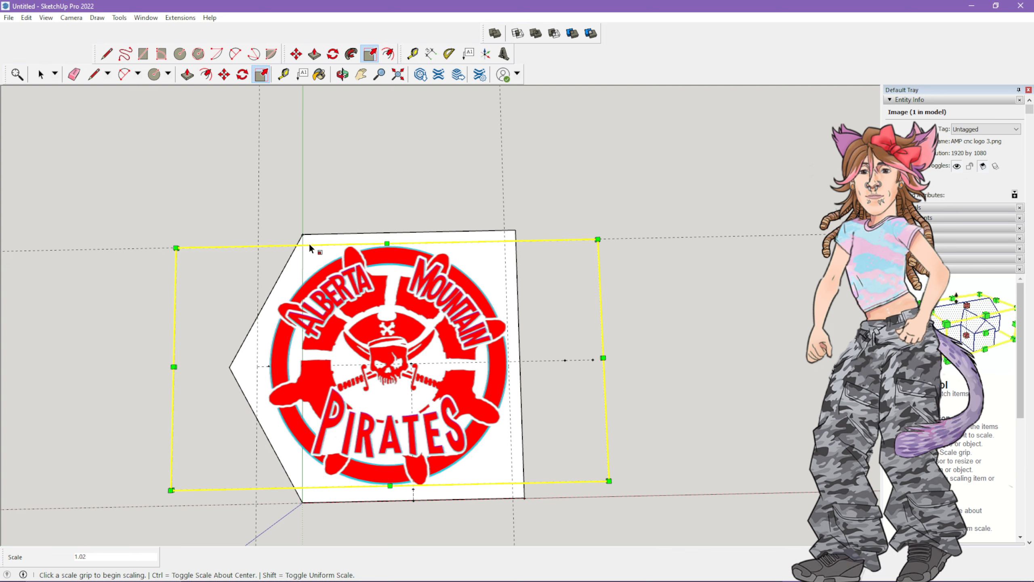
pyautogui.click(40, 74)
pyautogui.click(491, 161)
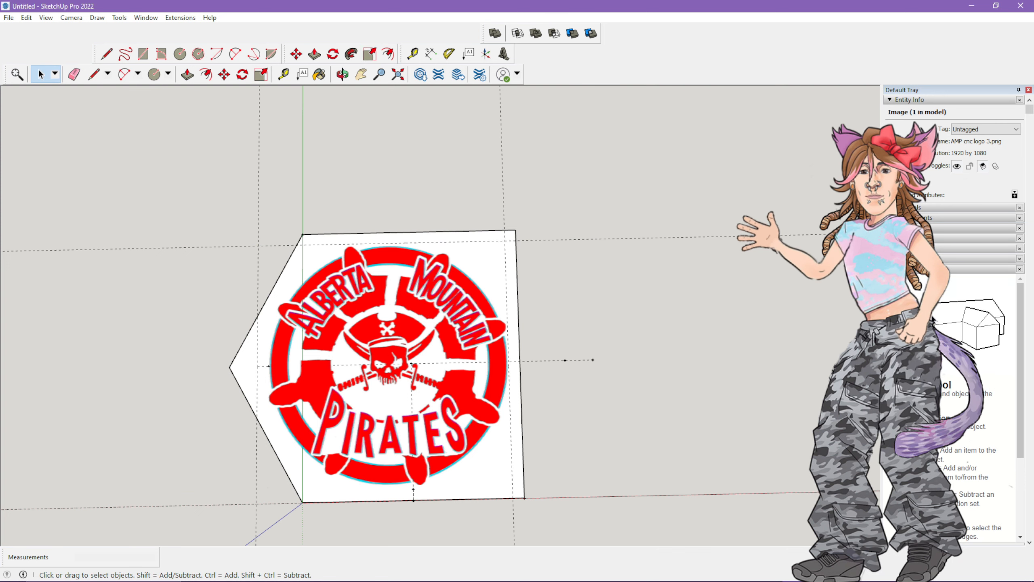
pyautogui.scroll(-2, 777, 351)
pyautogui.moveTo(723, 453); pyautogui.dragTo(603, 351, button='middle')
pyautogui.click(283, 74)
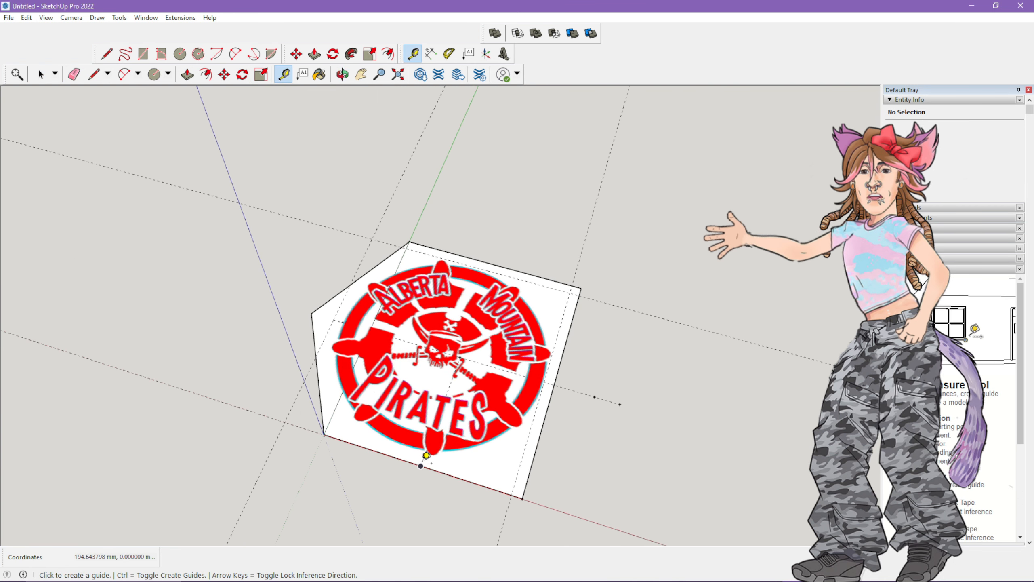
pyautogui.click(423, 455)
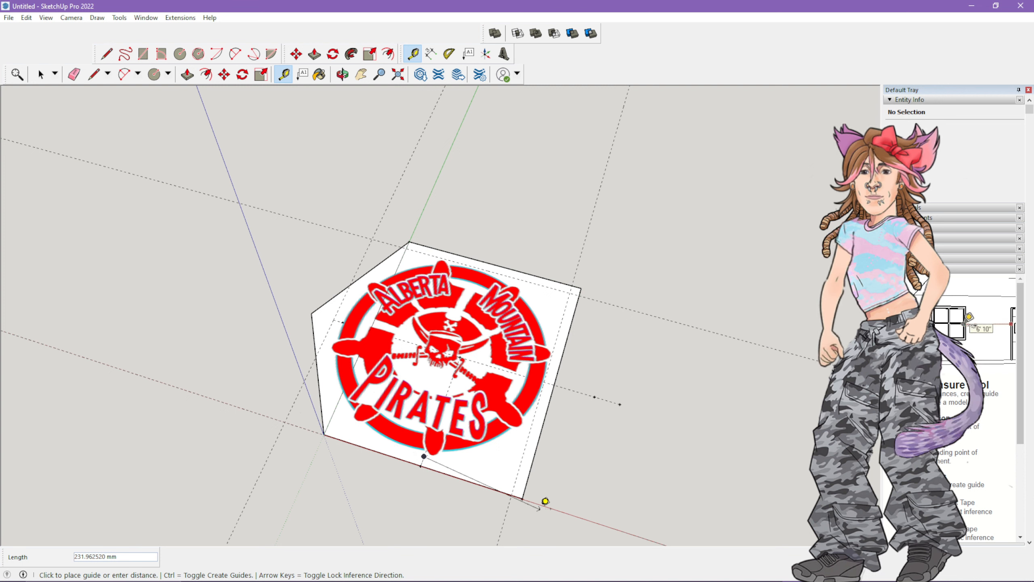
pyautogui.click(578, 493)
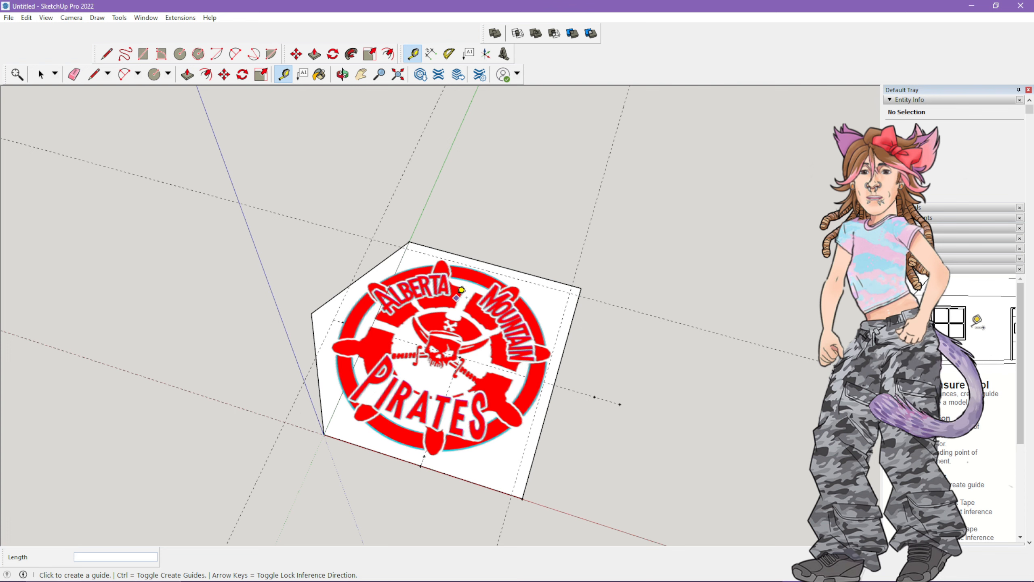
# Examine the logo's fit within the profile's edges and inset guides, close up, from above and at an angle
pyautogui.scroll(3, 478, 258)
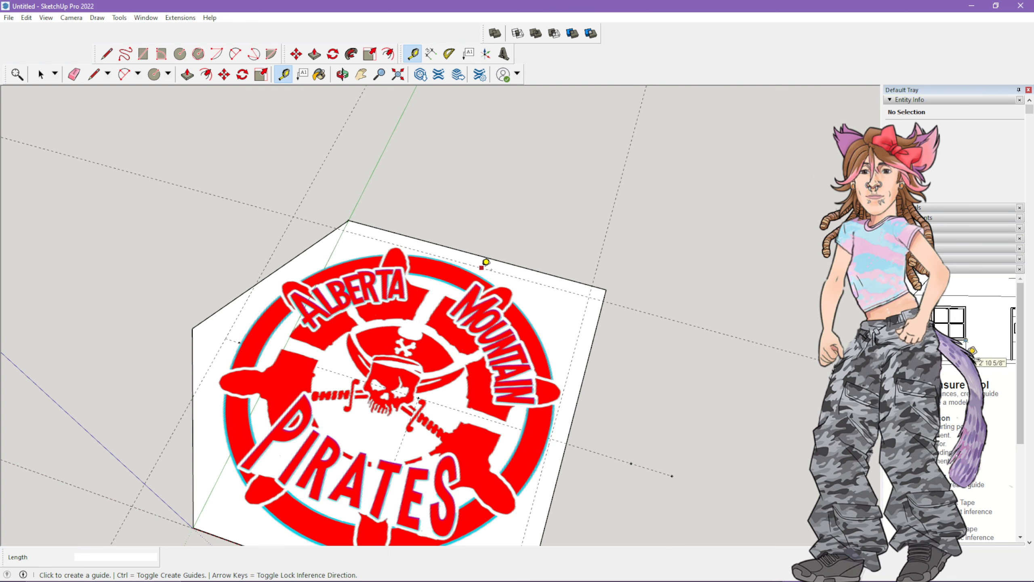
pyautogui.scroll(-1, 715, 317)
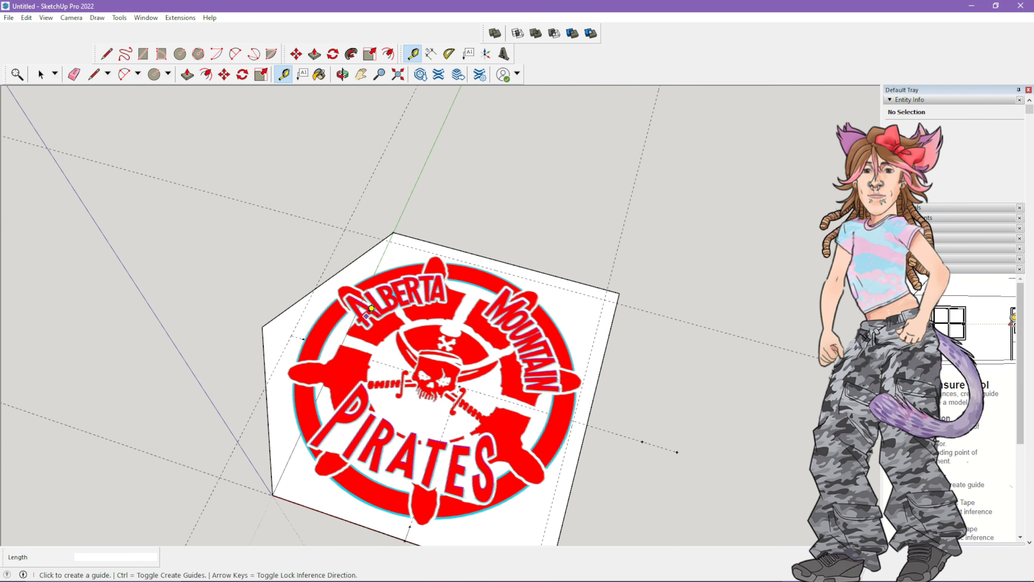
pyautogui.scroll(2, 302, 341)
pyautogui.scroll(-1, 607, 394)
pyautogui.scroll(-1, 690, 379)
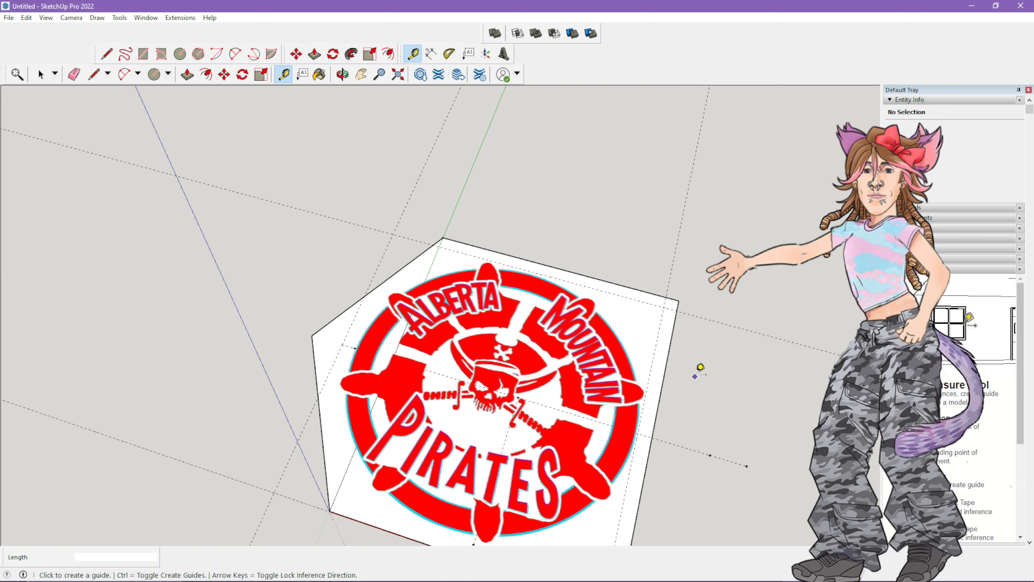
pyautogui.scroll(-1, 632, 382)
pyautogui.moveTo(663, 351); pyautogui.dragTo(804, 469, button='middle')
pyautogui.scroll(-2, 712, 407)
pyautogui.scroll(2, 160, 276)
pyautogui.scroll(-2, 163, 270)
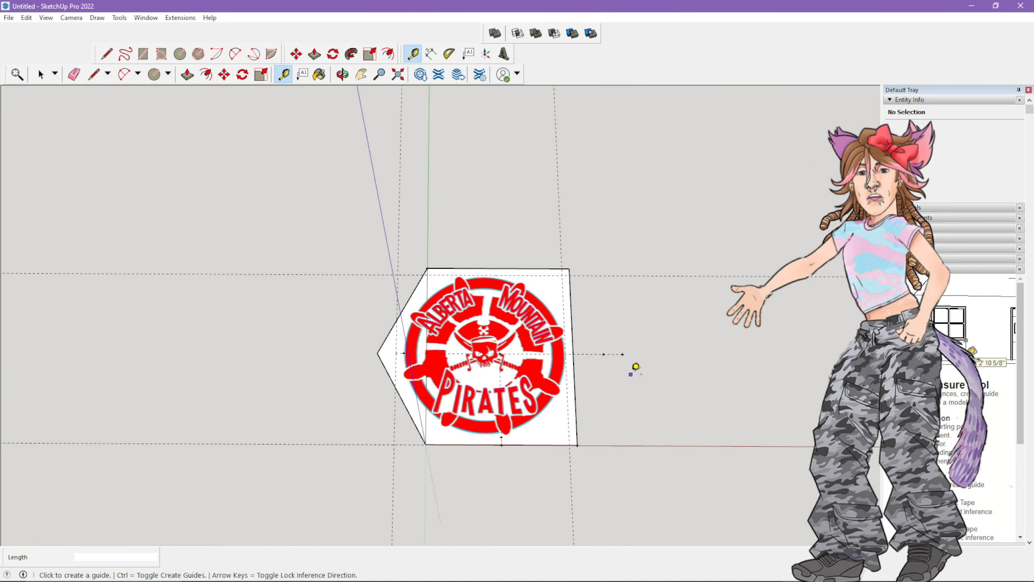
pyautogui.moveTo(634, 365); pyautogui.dragTo(568, 362, button='middle')
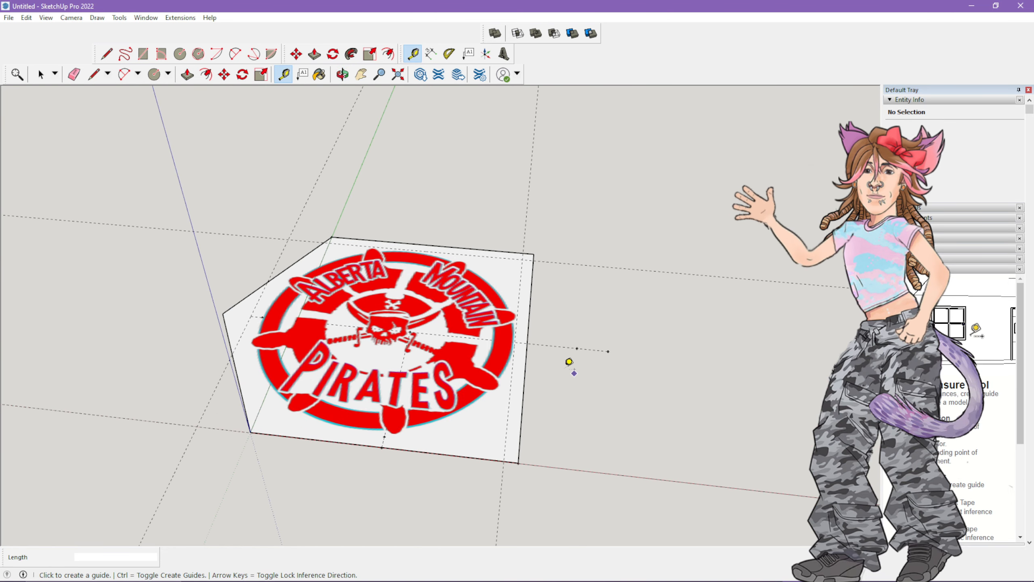
# Start a 3D model export into the Alberta Mountain Pirates folder with AutoCAD DXF File (*.dxf) as the file type
pyautogui.click(9, 18)
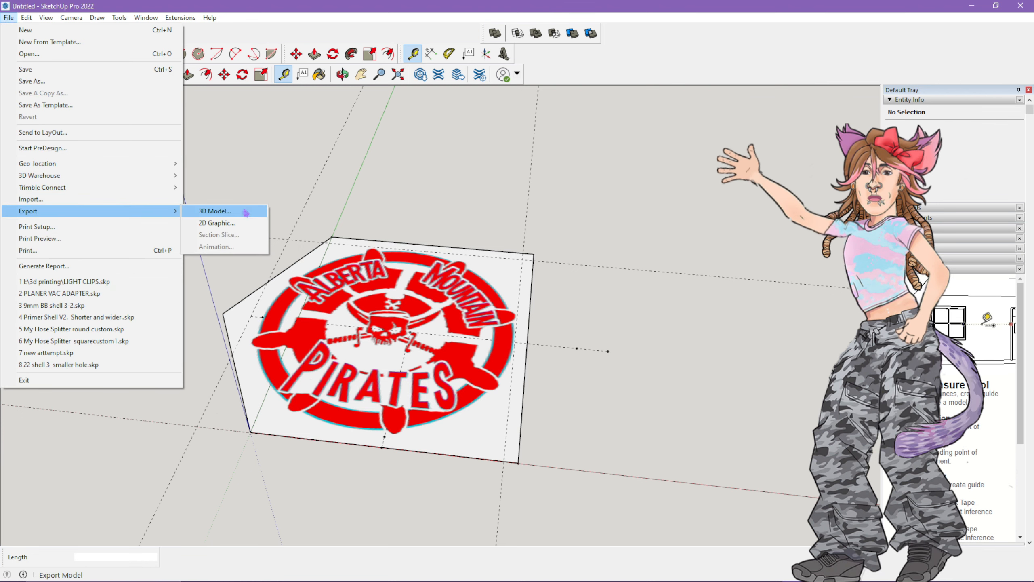
pyautogui.click(244, 211)
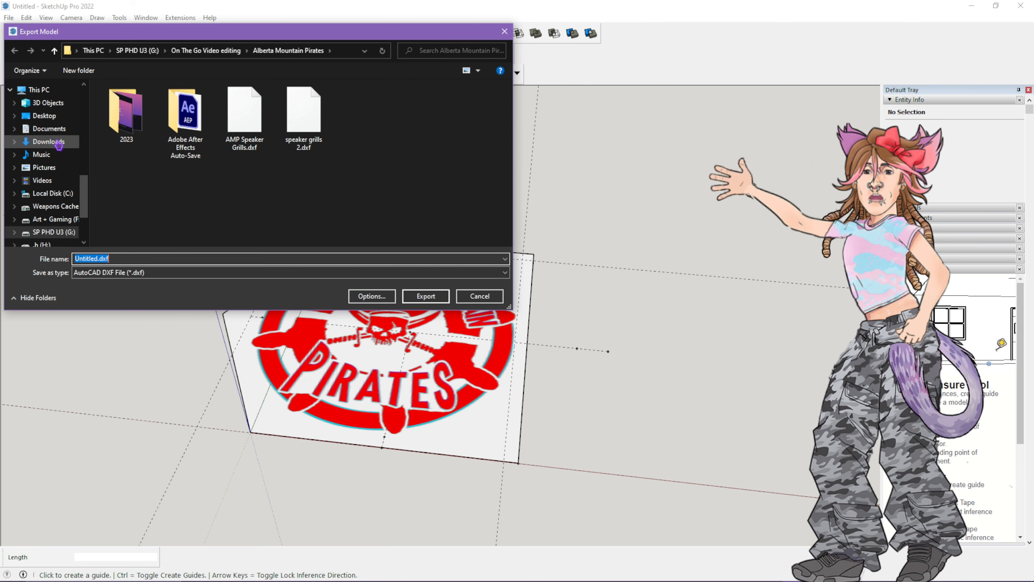
pyautogui.scroll(6, 61, 163)
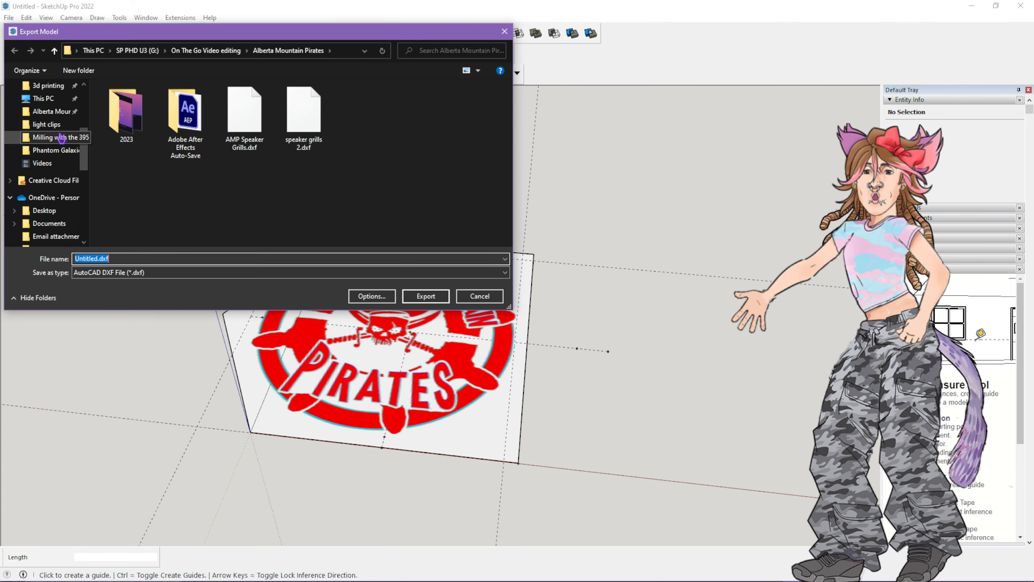
pyautogui.scroll(2, 61, 149)
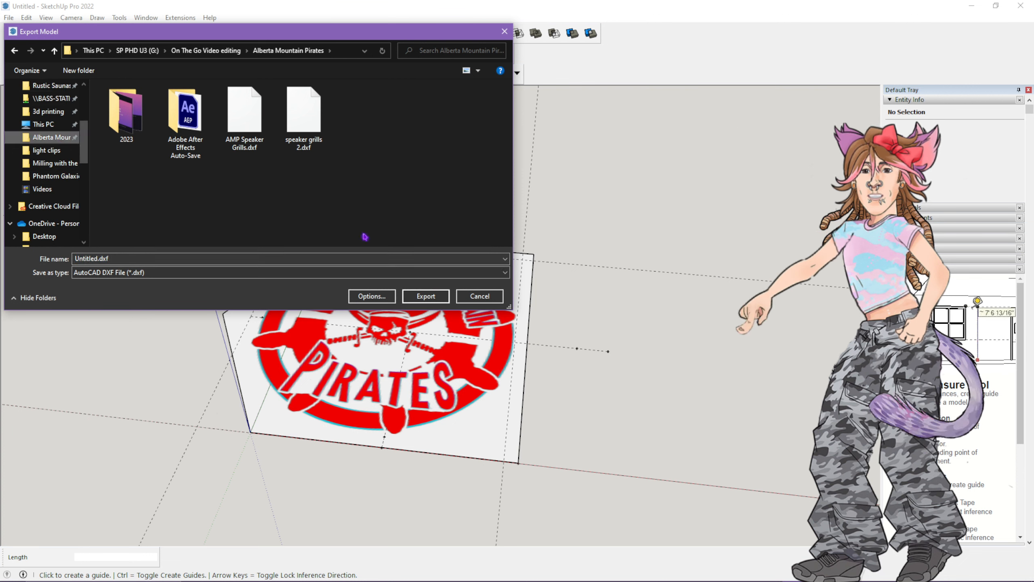
pyautogui.click(358, 273)
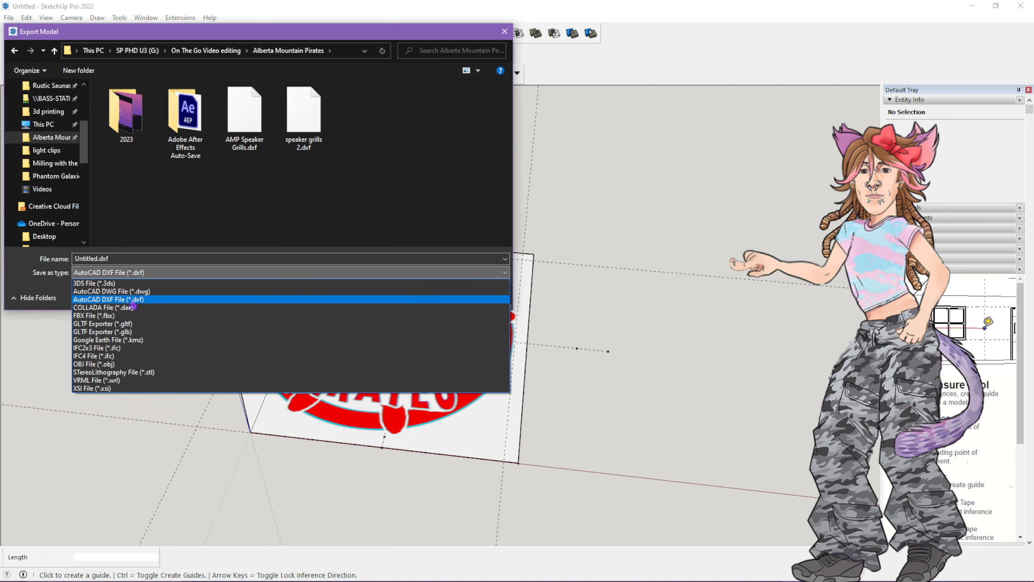
pyautogui.click(135, 301)
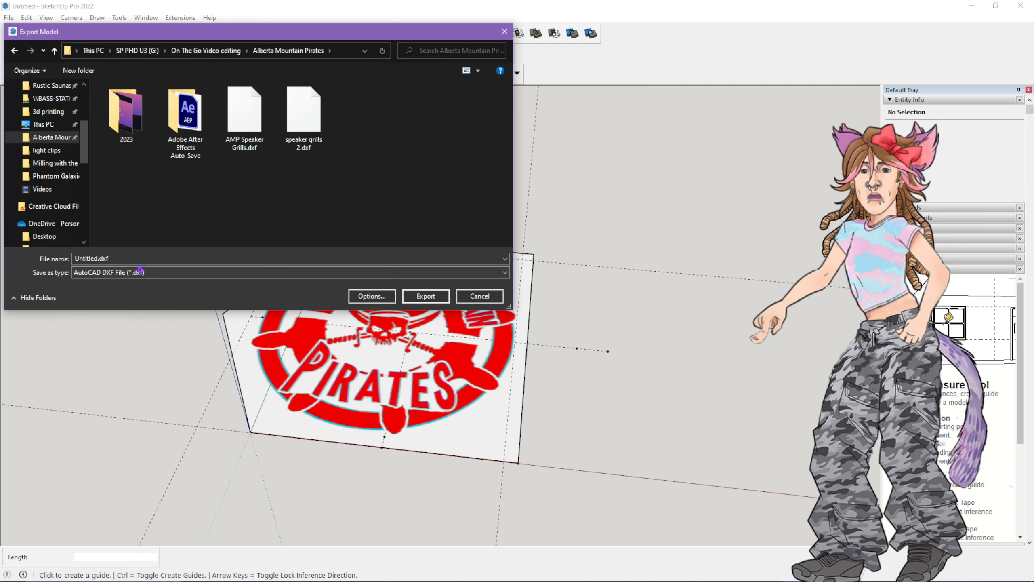
# Name the export file "speaker grills 2 .5.dxf", adapting the existing "speaker grills 2.dxf" name, export the model and dismiss the export report
pyautogui.click(111, 259)
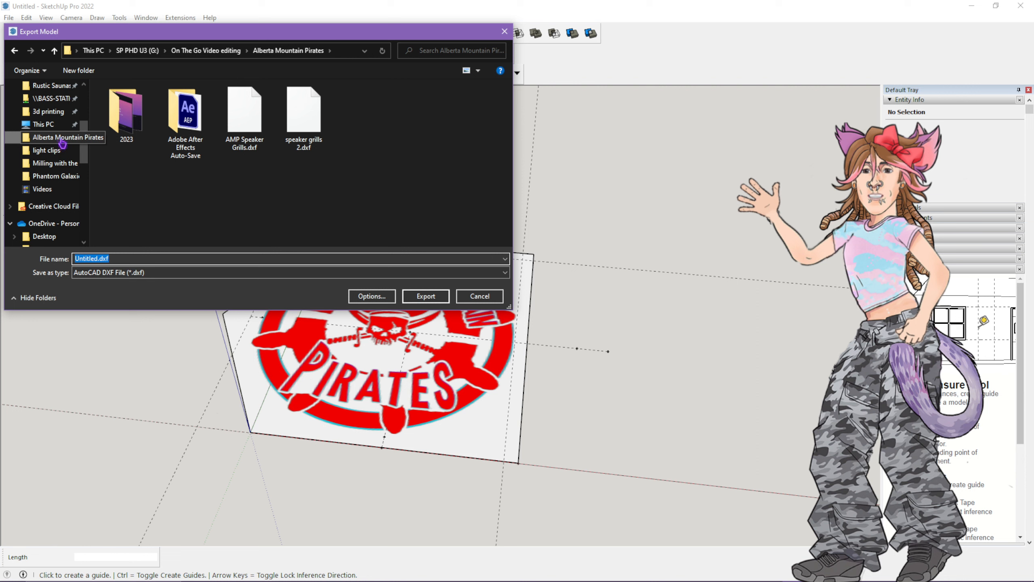
pyautogui.click(296, 133)
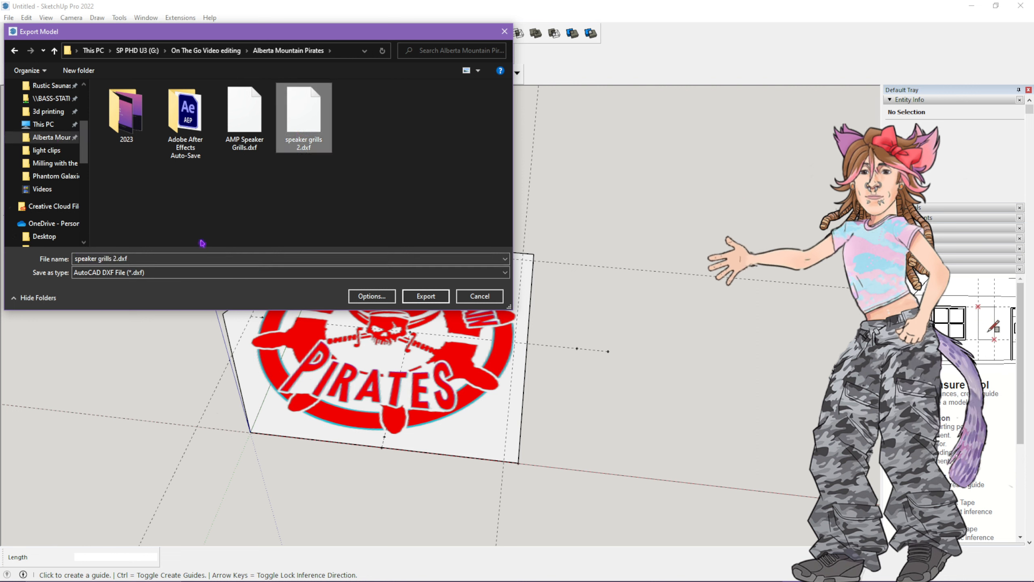
pyautogui.click(116, 258)
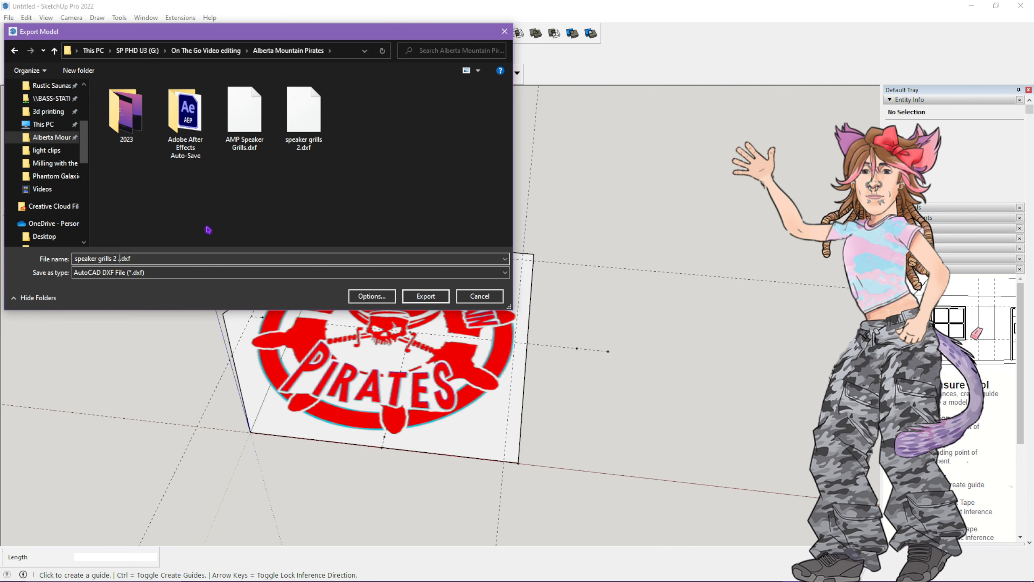
pyautogui.write('.5')
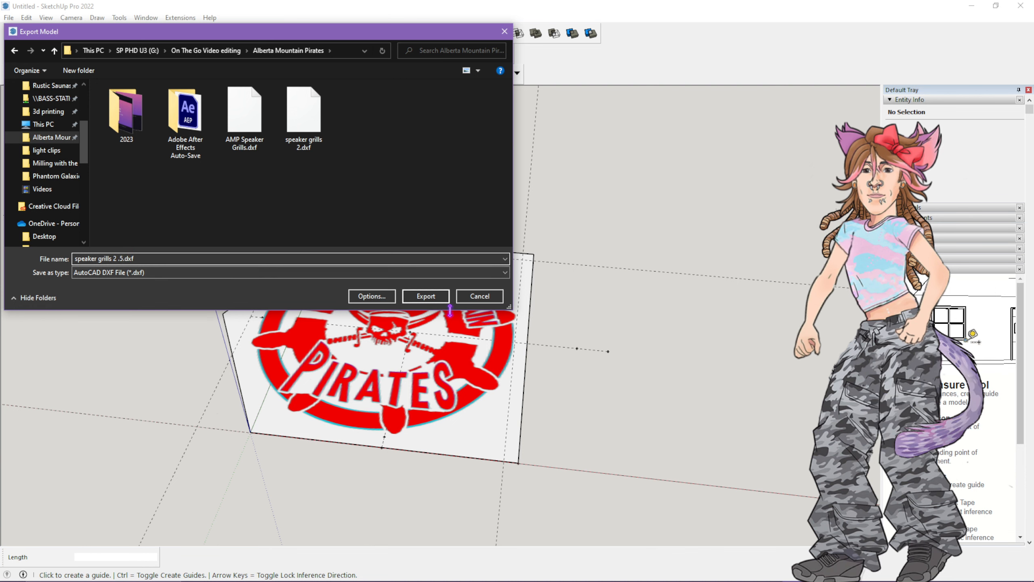
pyautogui.click(430, 297)
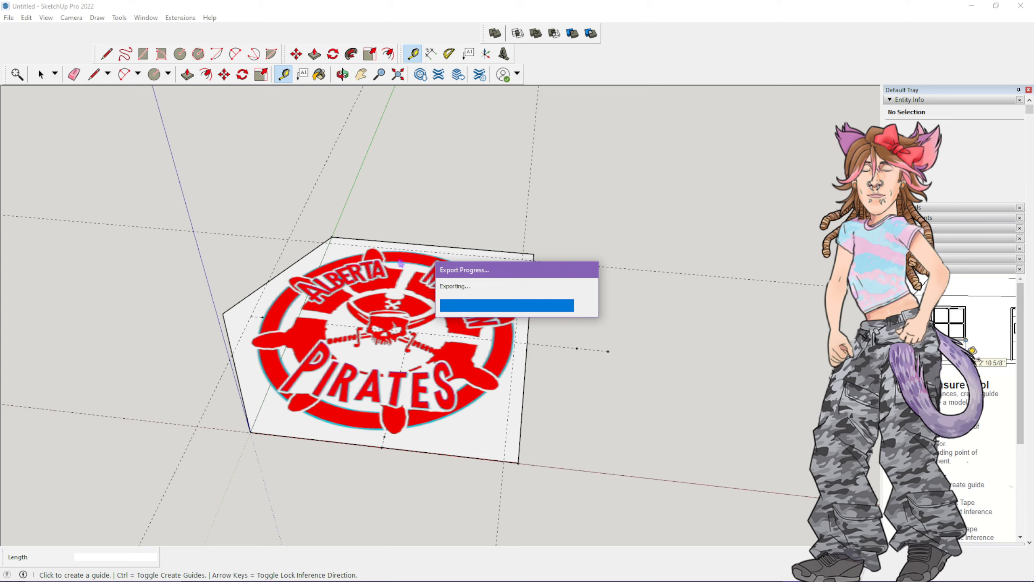
pyautogui.click(564, 324)
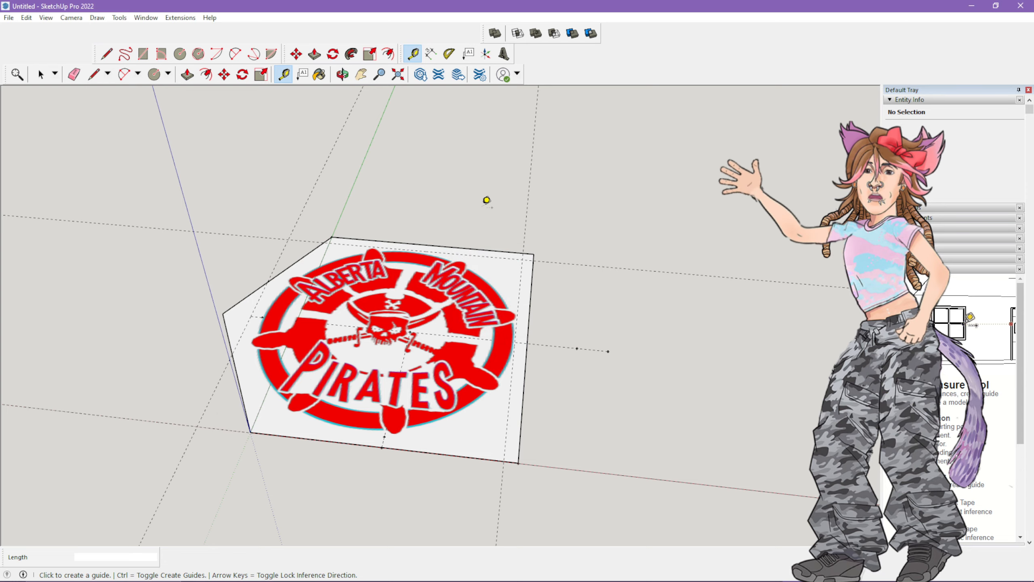
pyautogui.moveTo(487, 200); pyautogui.dragTo(486, 161, button='middle')
pyautogui.moveTo(570, 389); pyautogui.dragTo(432, 306, button='middle')
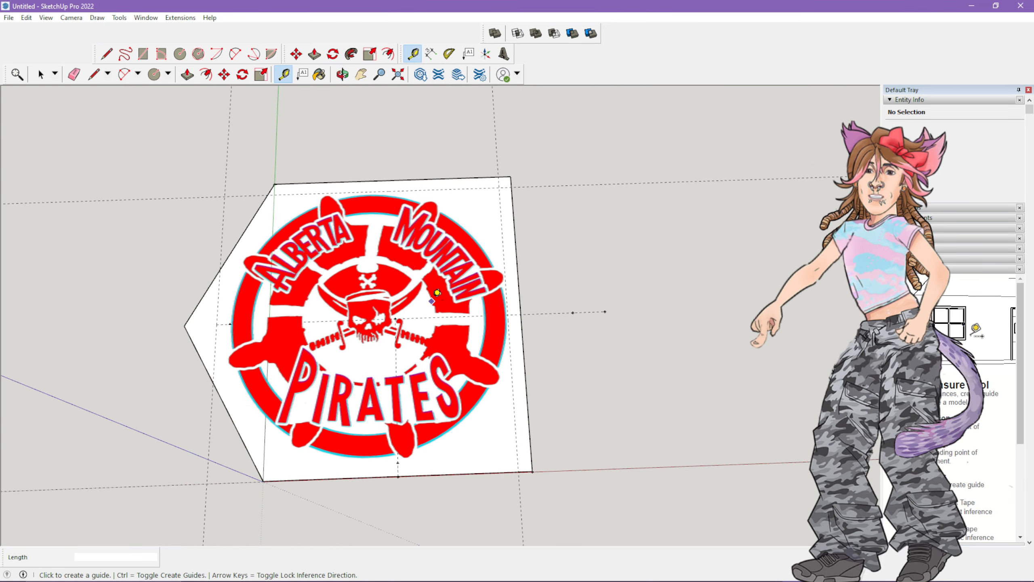
pyautogui.moveTo(637, 374); pyautogui.dragTo(649, 448, button='middle')
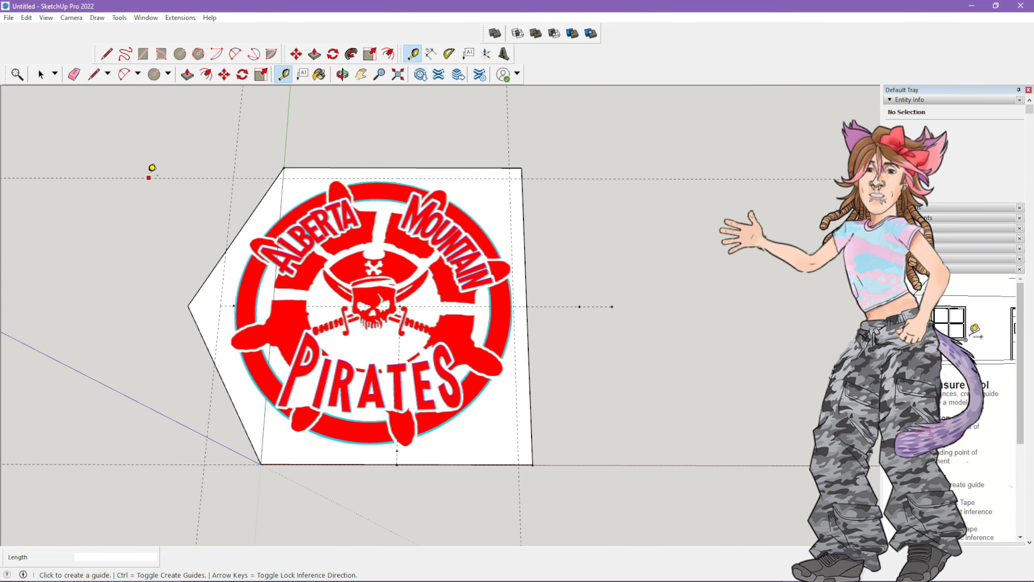